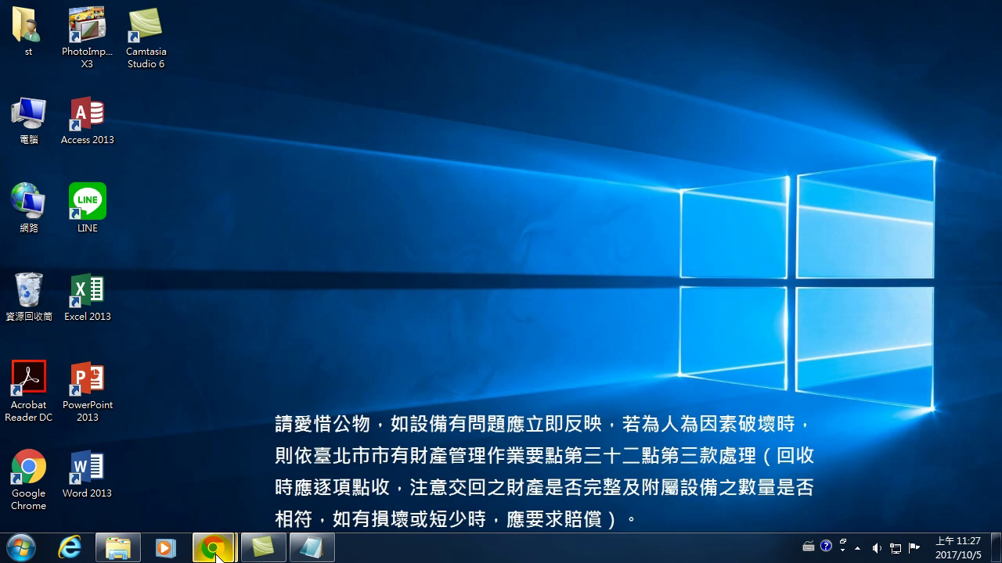
Bring the YouTube Studio window with the 使用手機下載Youtube影片 edit page to the front.
mouse_move(217, 554)
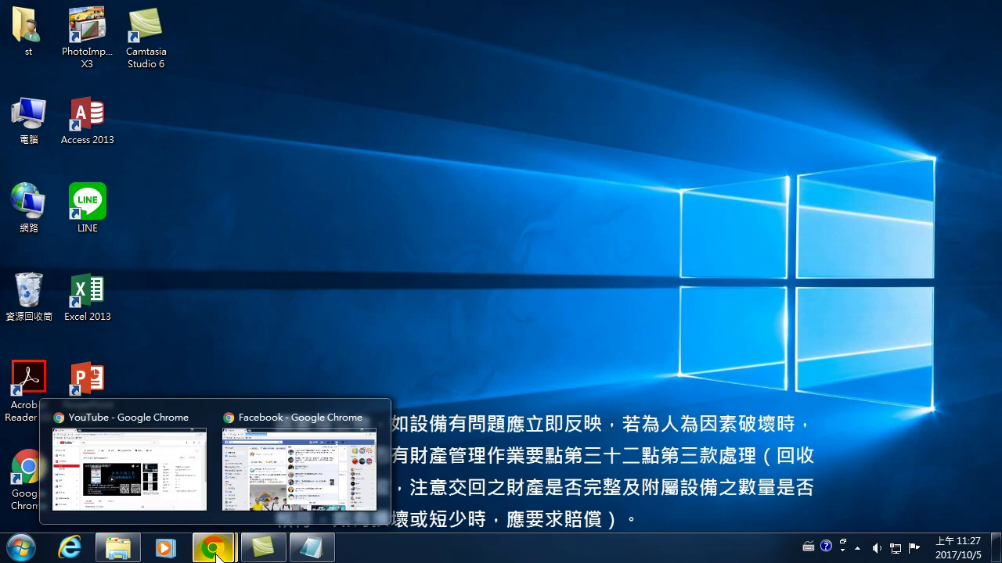
mouse_move(213, 473)
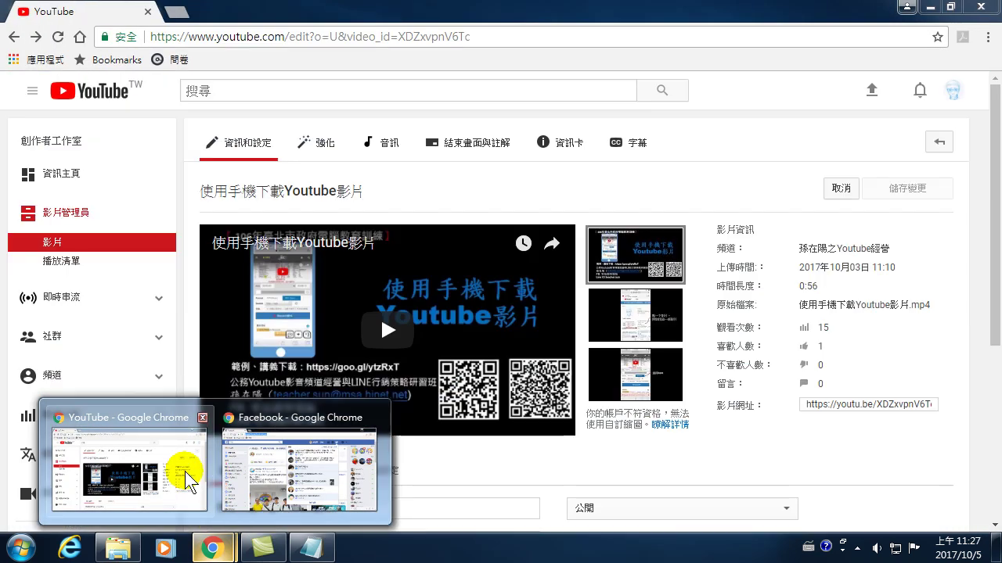
click(191, 414)
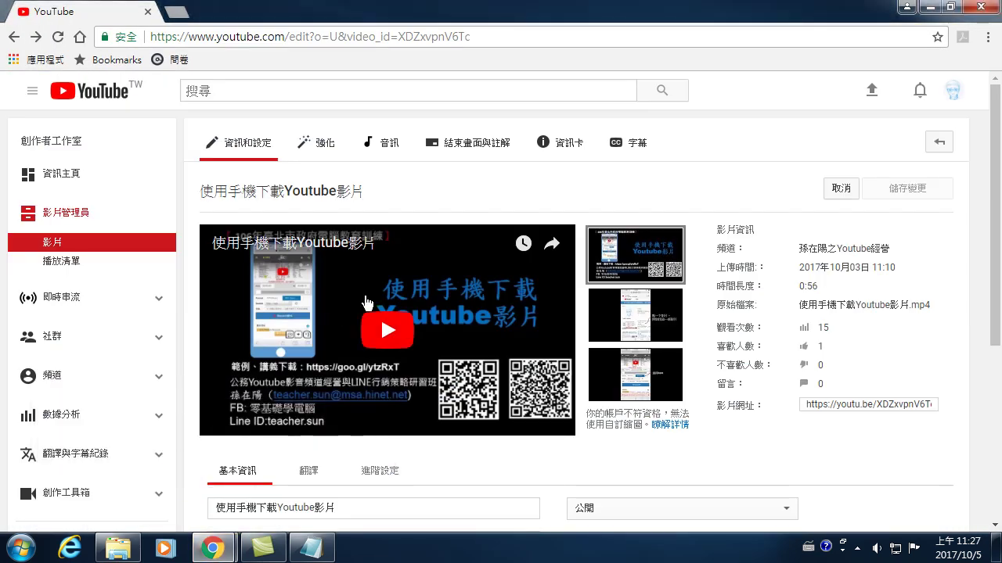
click(291, 194)
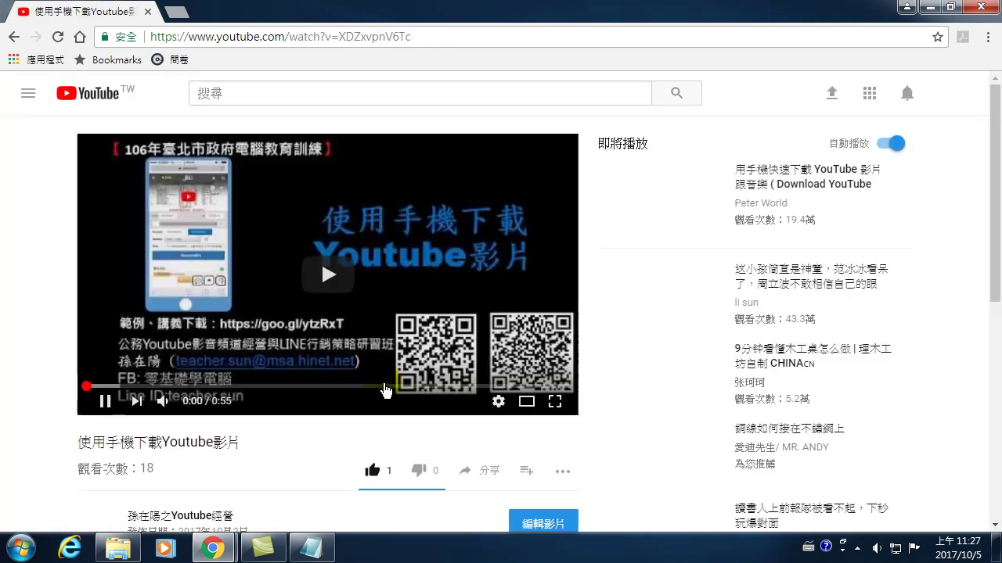
scroll(407, 401, down, 1)
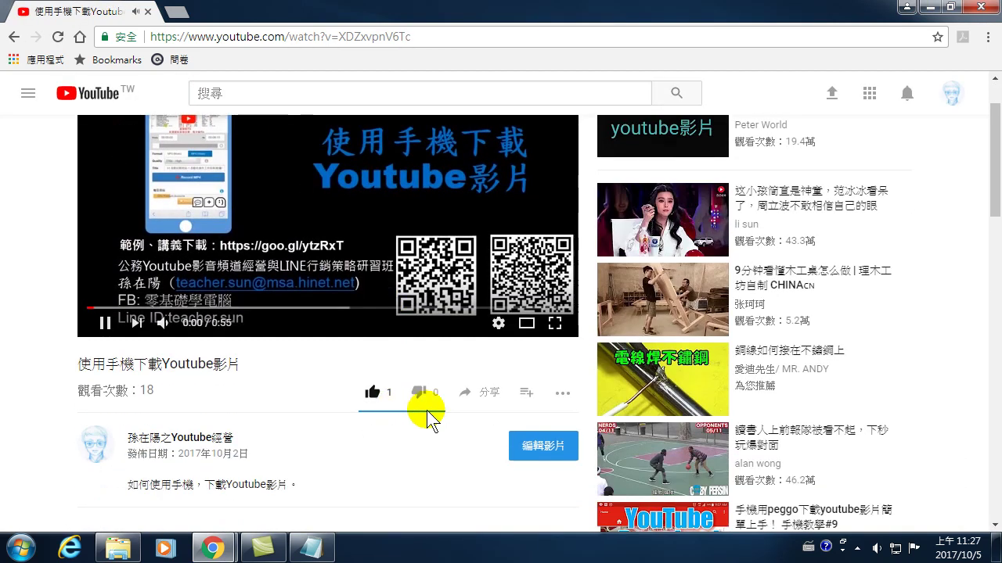
click(485, 399)
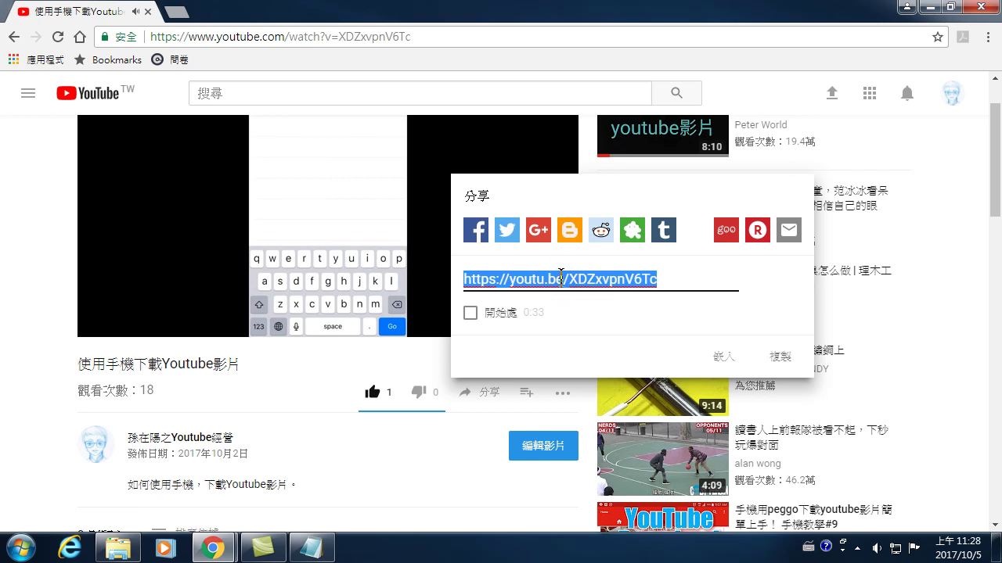
right_click(562, 280)
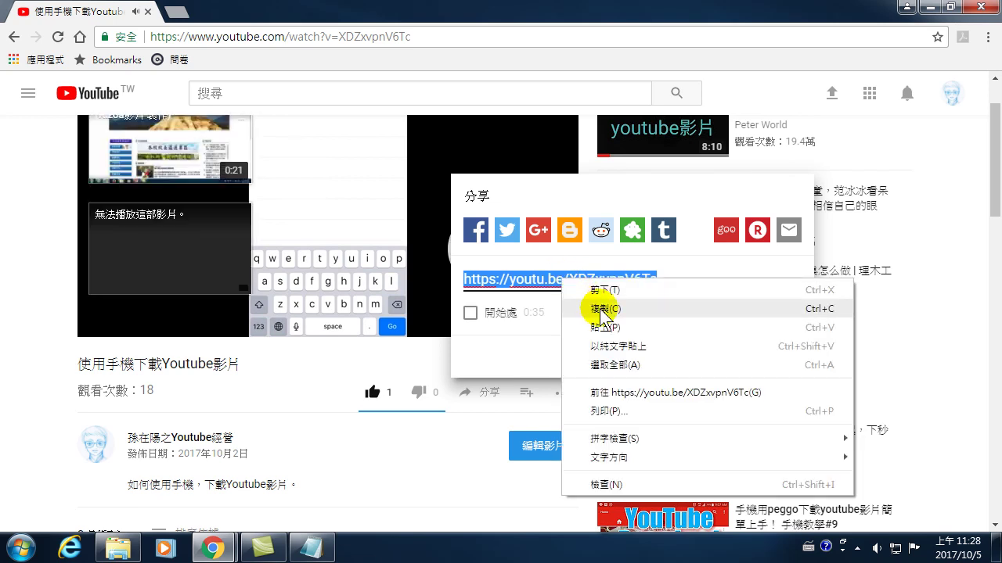
click(31, 220)
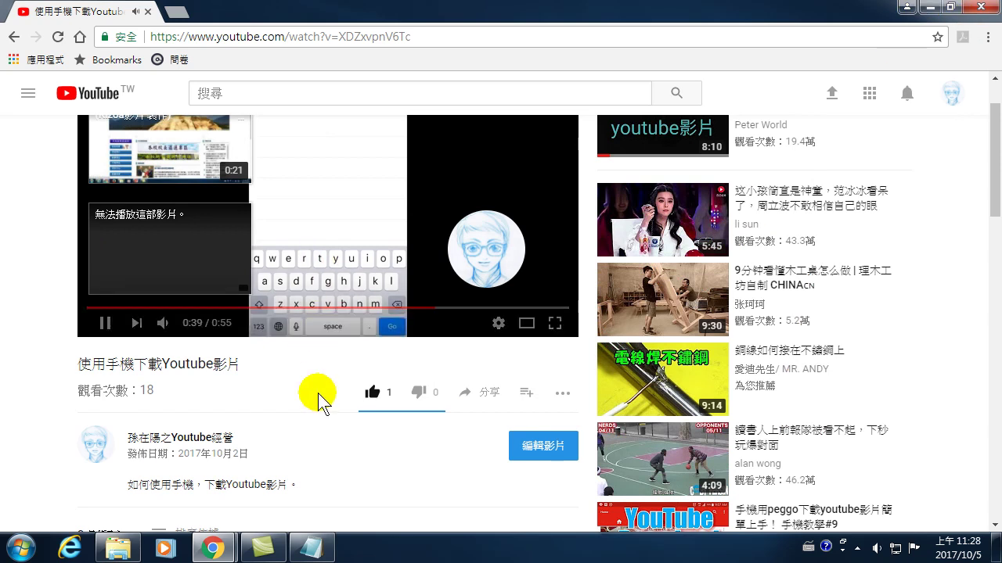
click(483, 394)
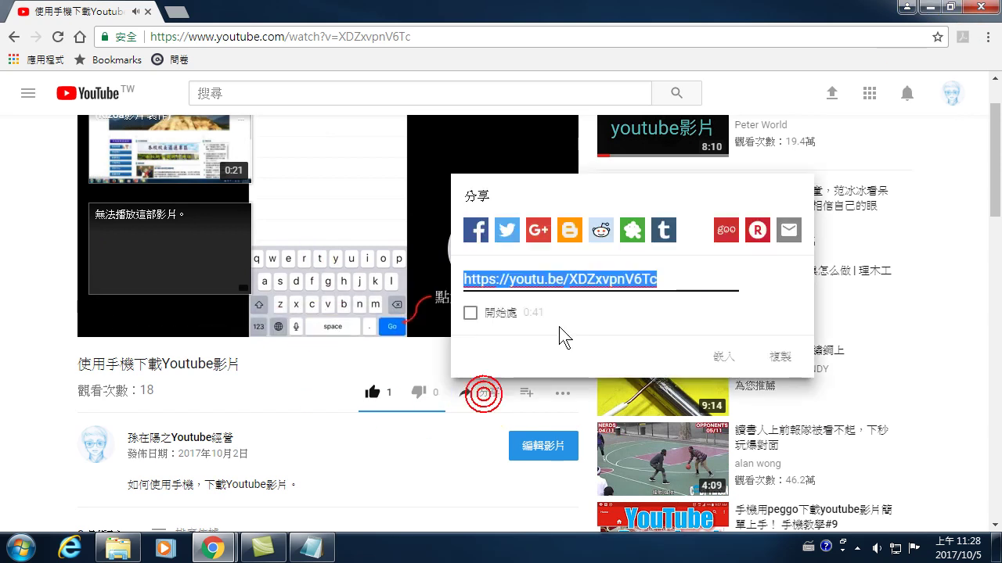
right_click(552, 277)
click(602, 315)
Re-select and copy the link again, close the Share dialog, and return to the page top.
click(602, 315)
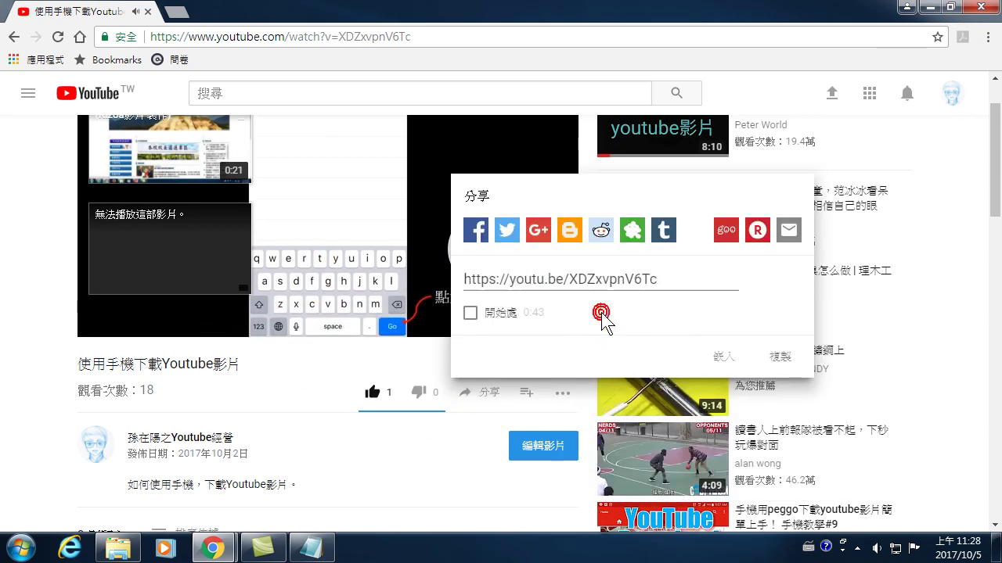
click(527, 277)
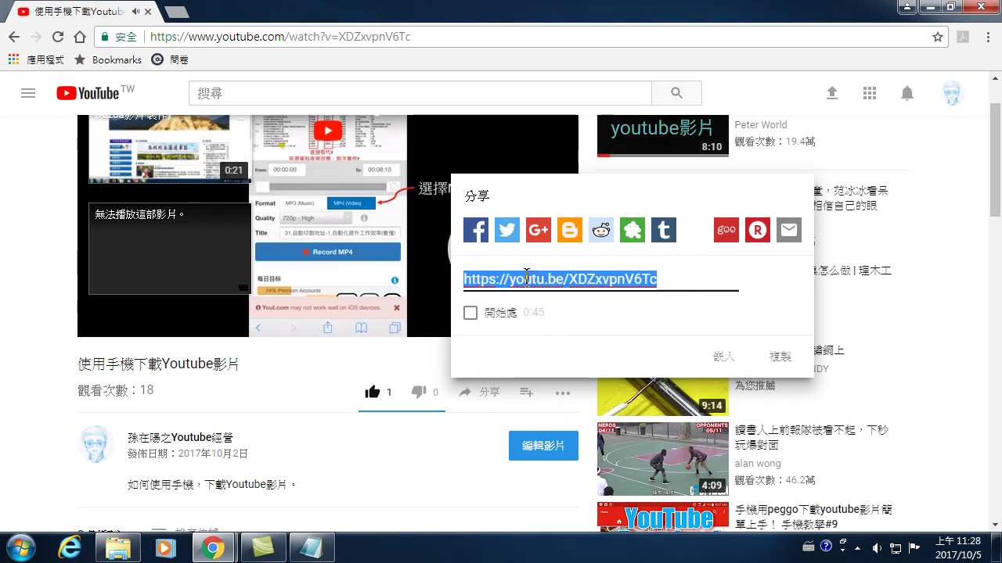
right_click(548, 278)
click(566, 307)
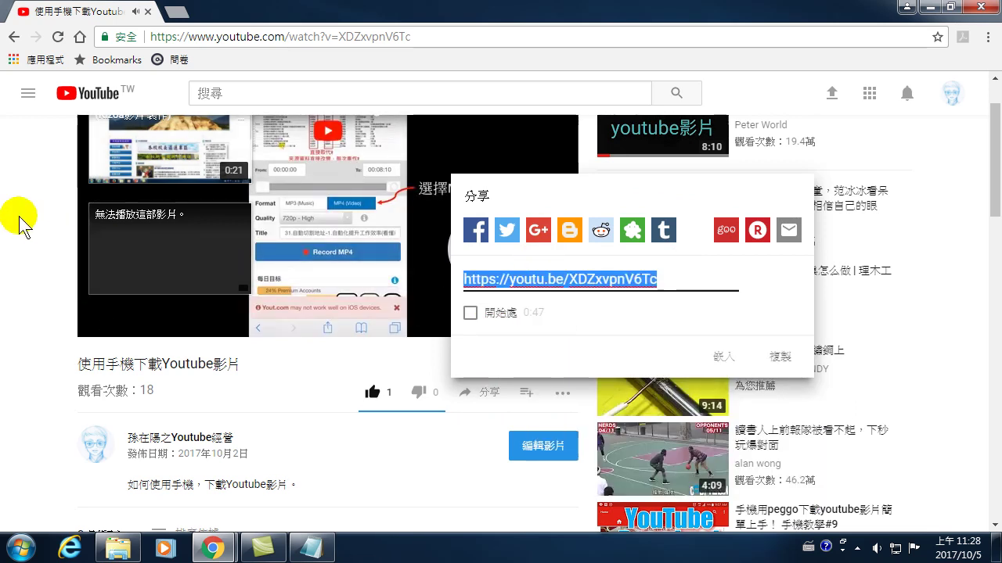
click(18, 212)
scroll(18, 228, up, 1)
scroll(414, 266, up, 1)
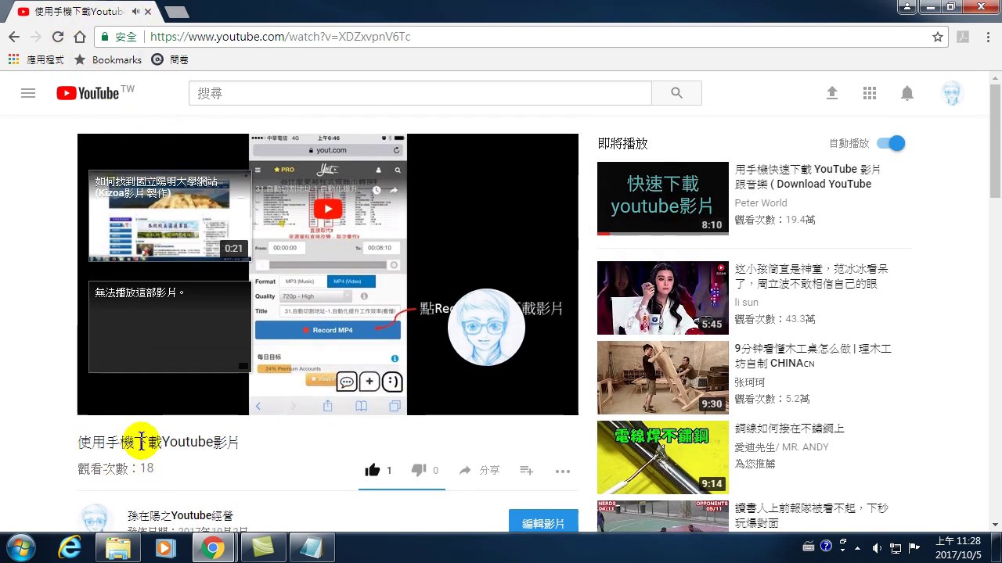
Pause the 使用手機下載Youtube影片 video and minimize the YouTube Chrome window.
mouse_move(196, 297)
click(106, 402)
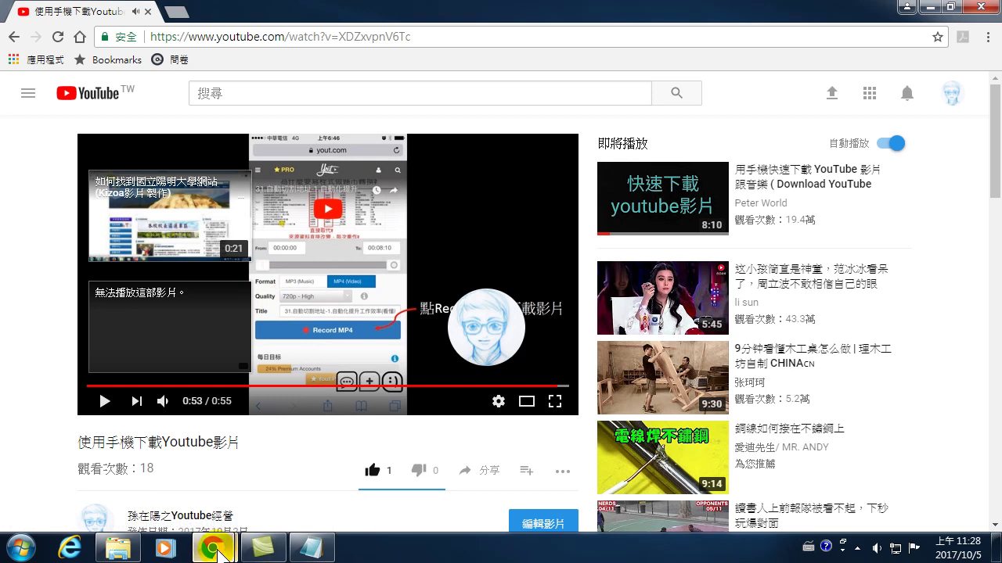
mouse_move(218, 554)
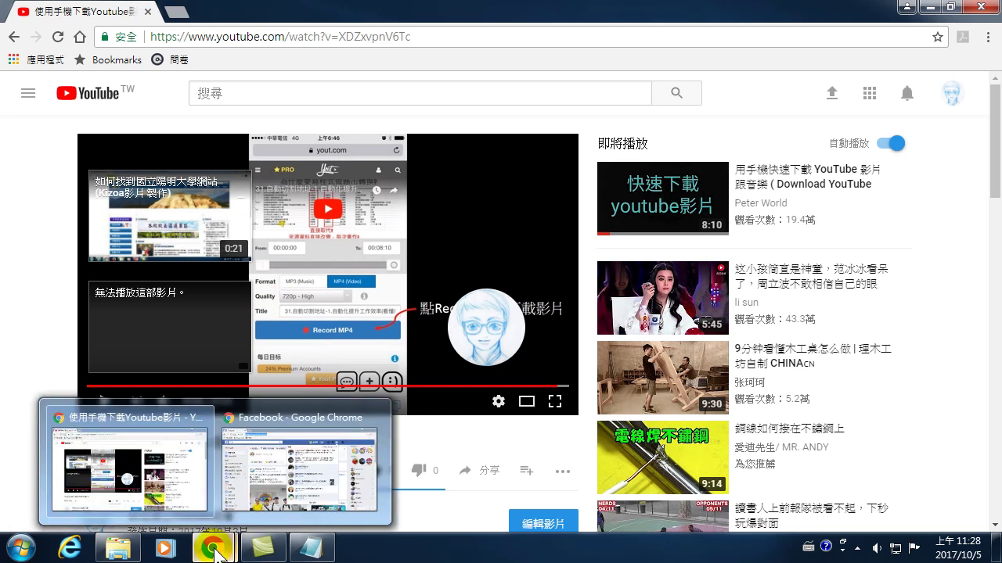
click(929, 7)
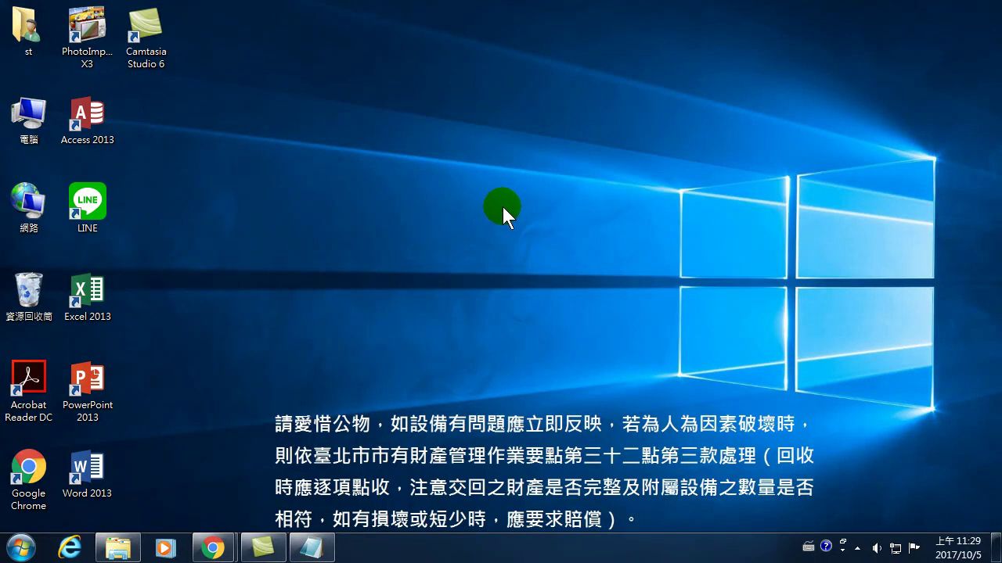
mouse_move(228, 542)
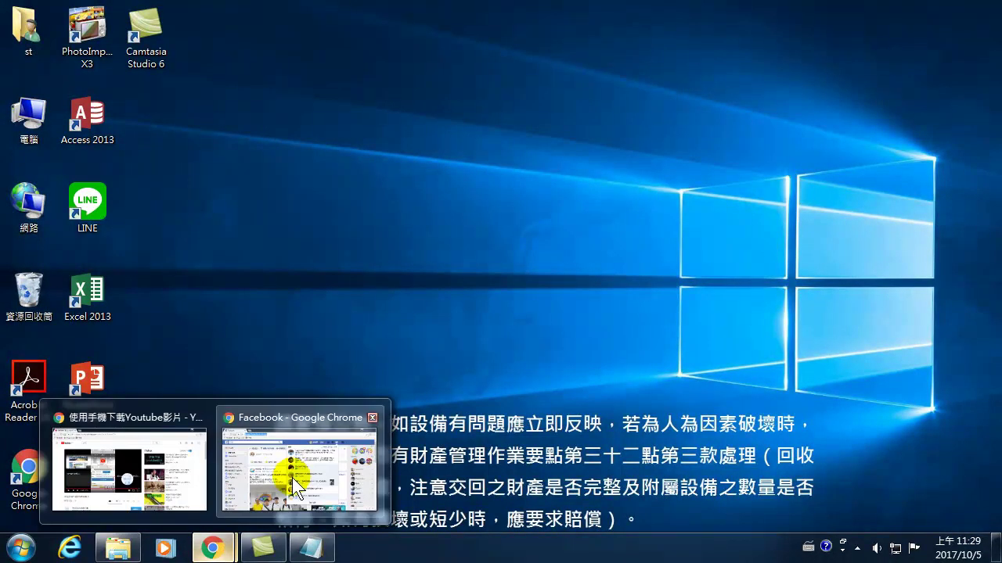
Open a new Google Chrome window from the taskbar and maximize it.
right_click(213, 552)
click(200, 470)
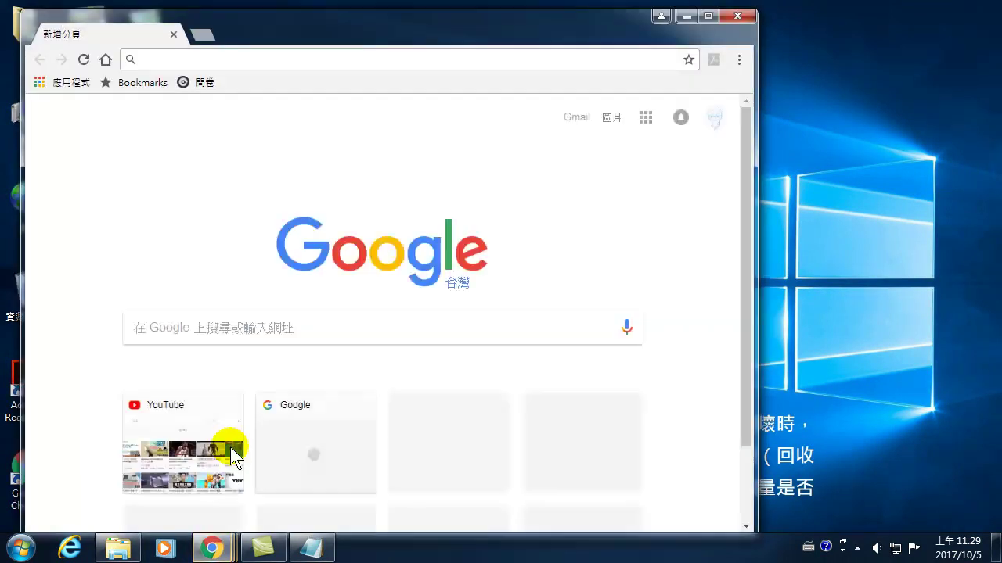
click(708, 15)
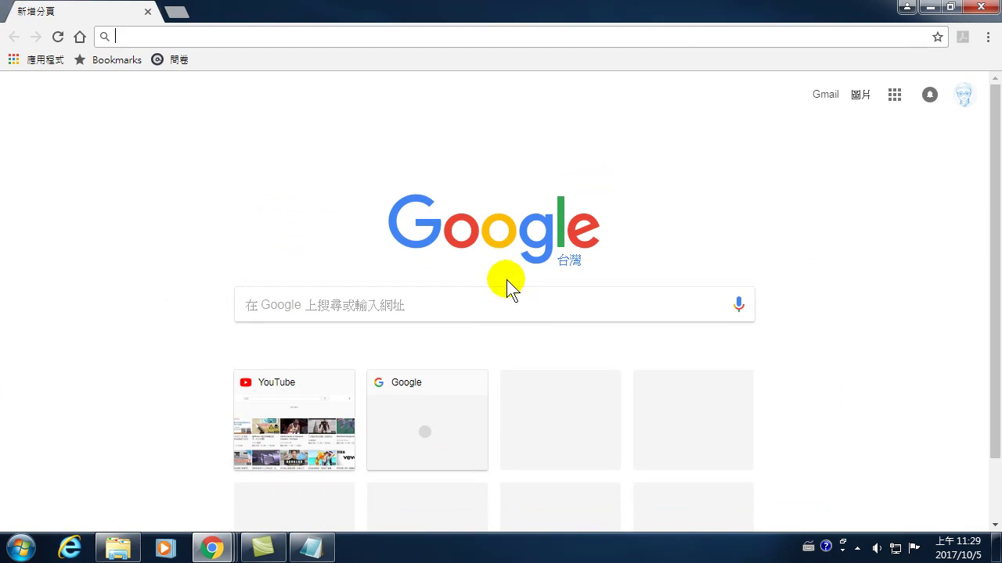
Search Google for 'line 下載'.
click(291, 308)
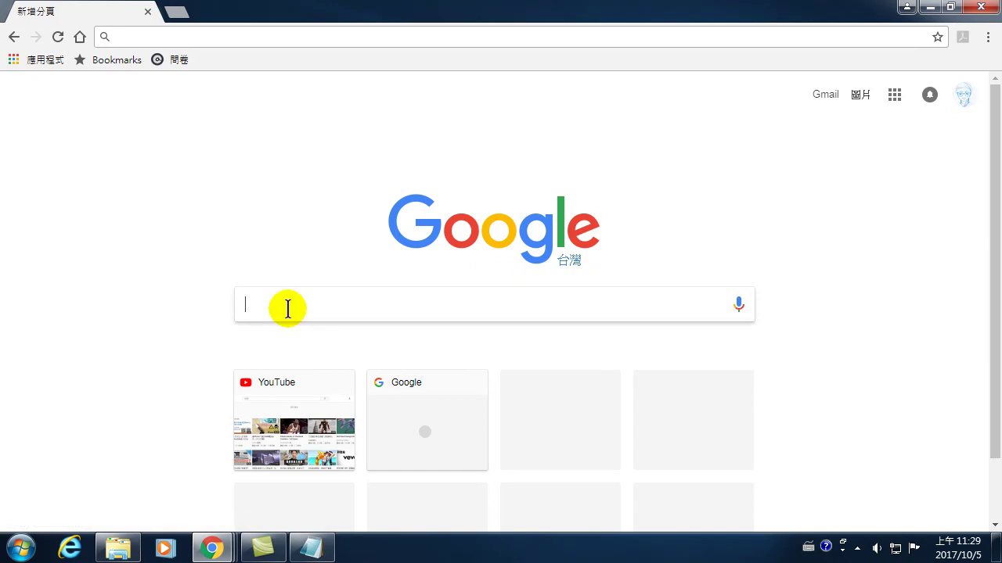
text(line 下載)
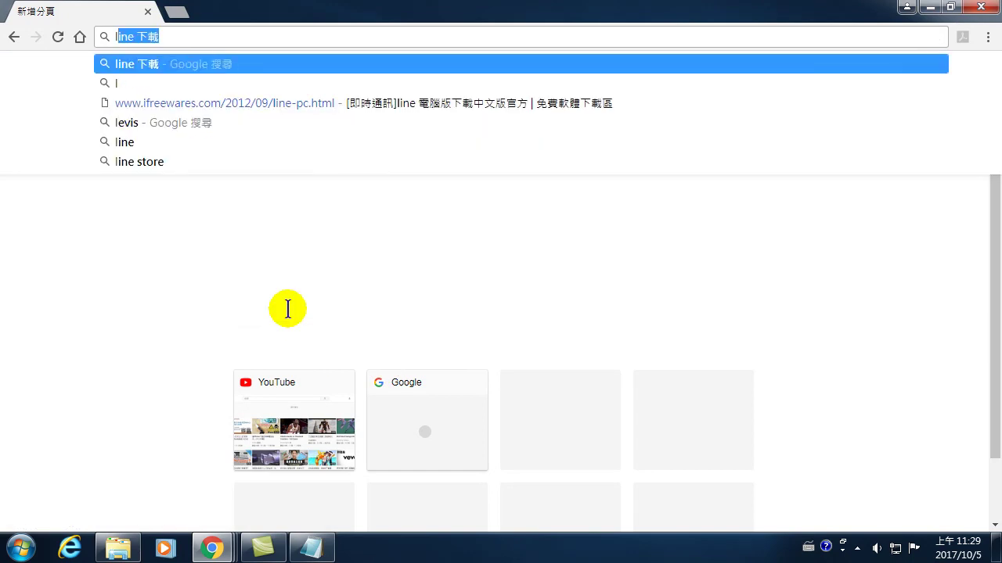
text(iner)
key(BackSpace)
text(下載)
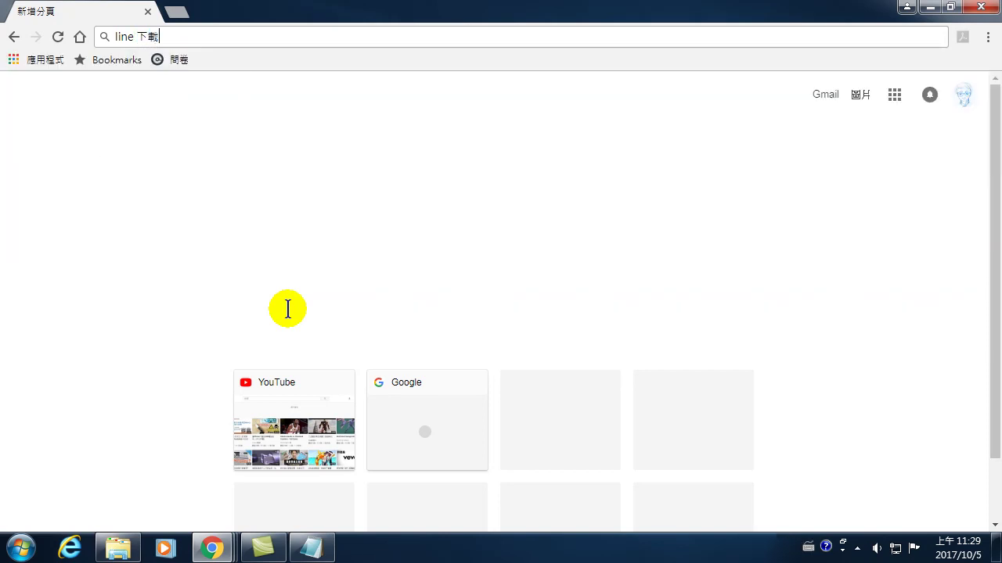
key(Return)
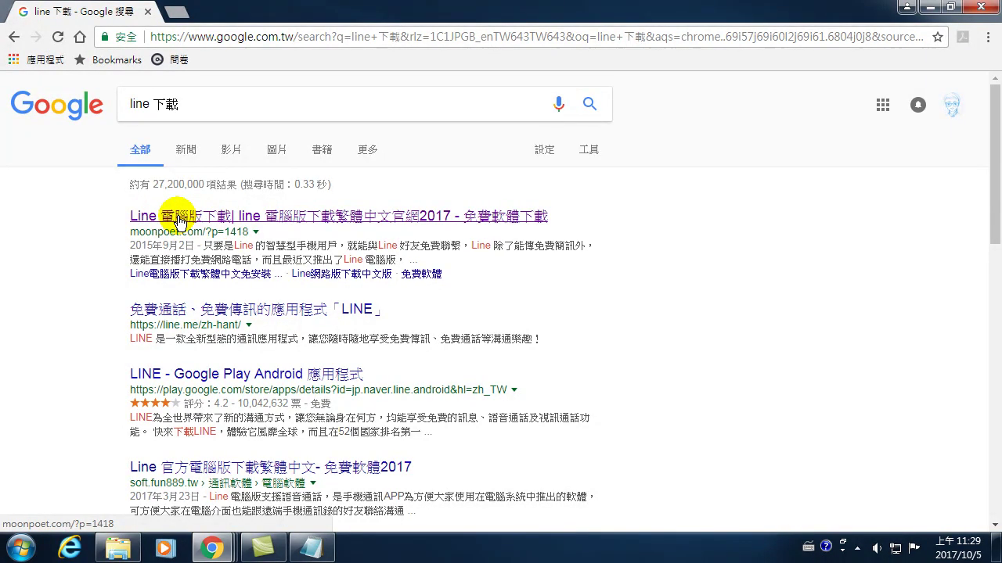
Open the moonpoet.com Line PC download article and scroll to its Line 電腦版官方下載 link.
click(179, 220)
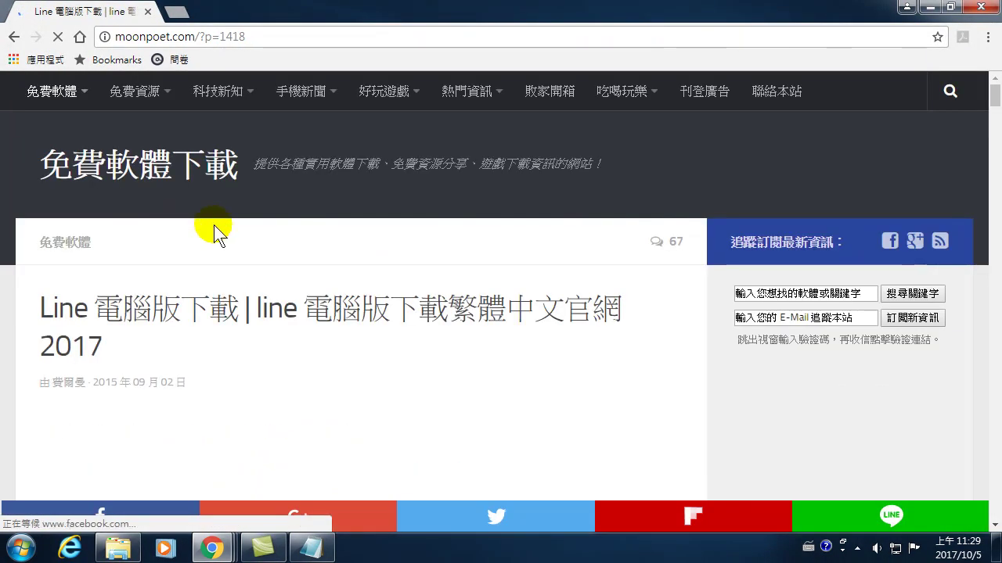
scroll(321, 278, down, 3)
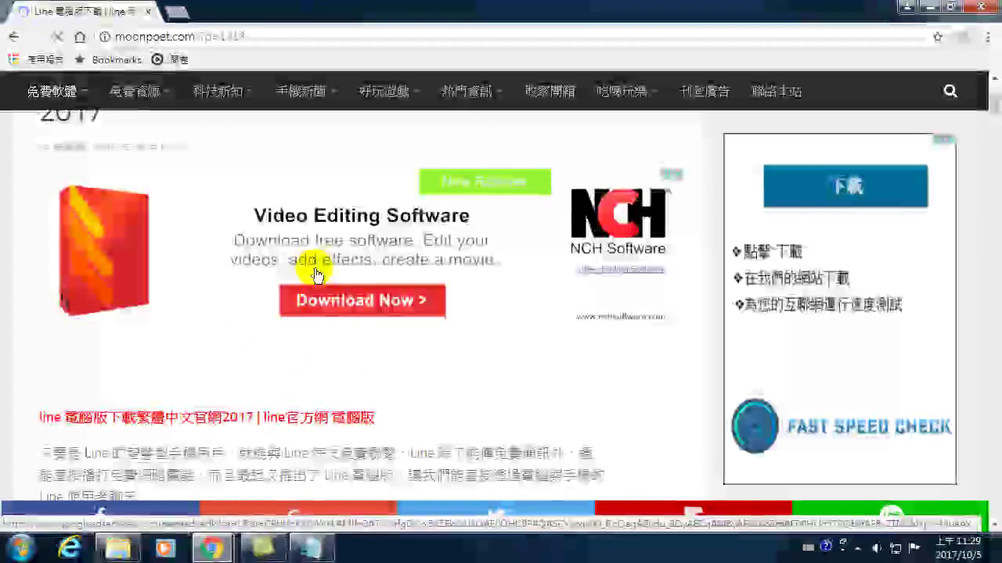
scroll(293, 267, up, 3)
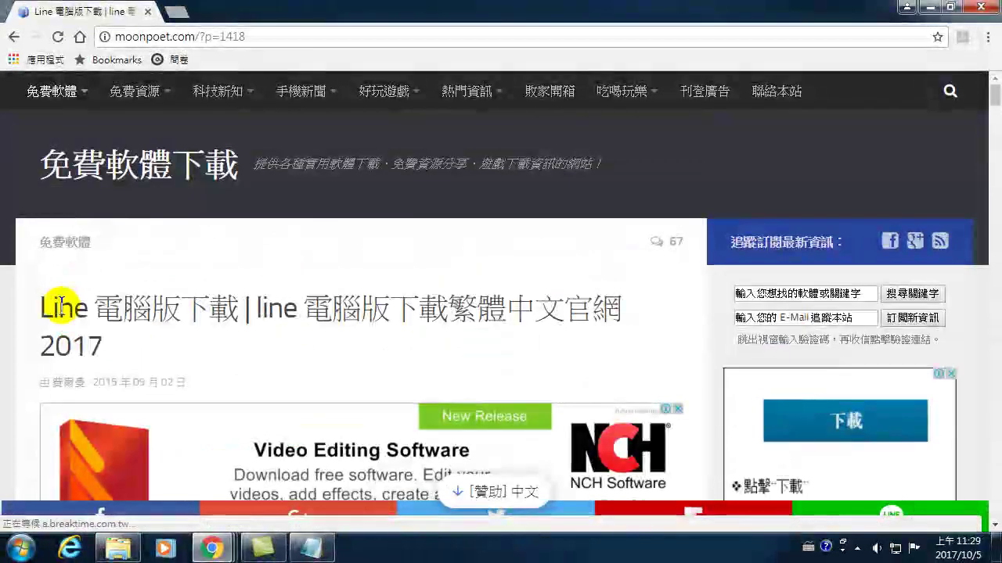
scroll(413, 317, down, 2)
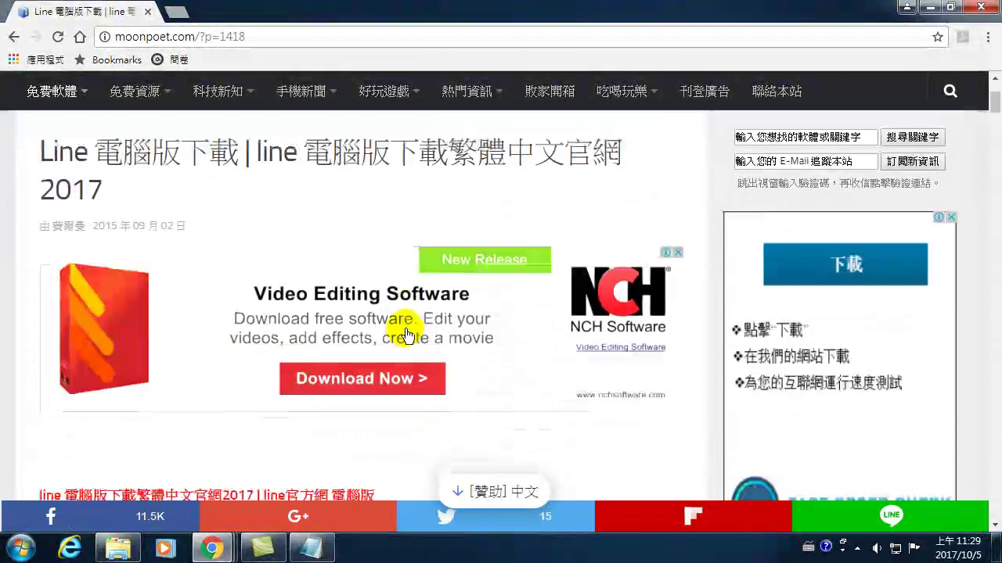
scroll(407, 335, down, 3)
scroll(395, 345, down, 2)
scroll(395, 344, down, 3)
scroll(395, 344, down, 3)
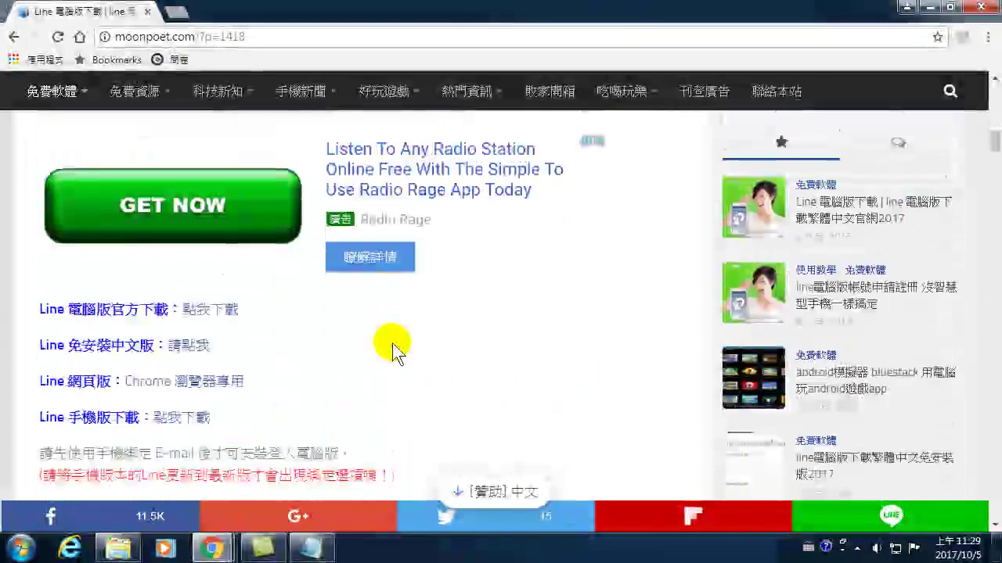
scroll(394, 350, down, 1)
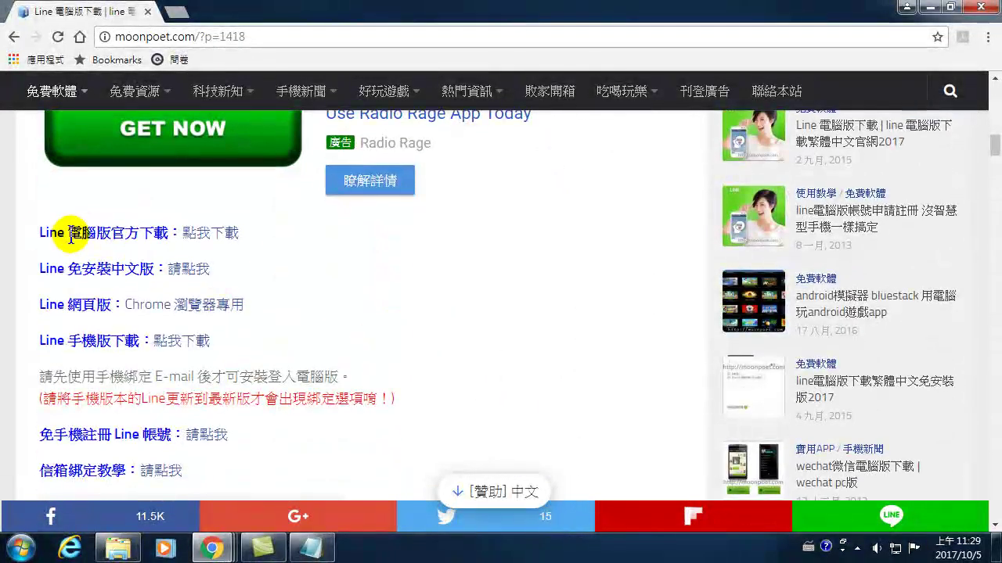
click(186, 238)
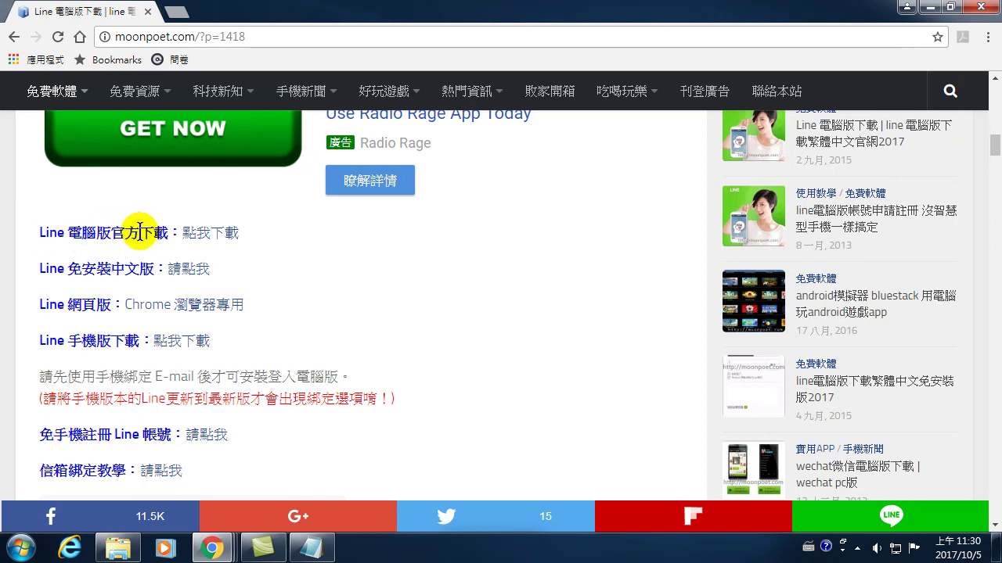
Download LineInst.exe from the ifreewares.com PC版載點 link, then close that tab.
click(221, 235)
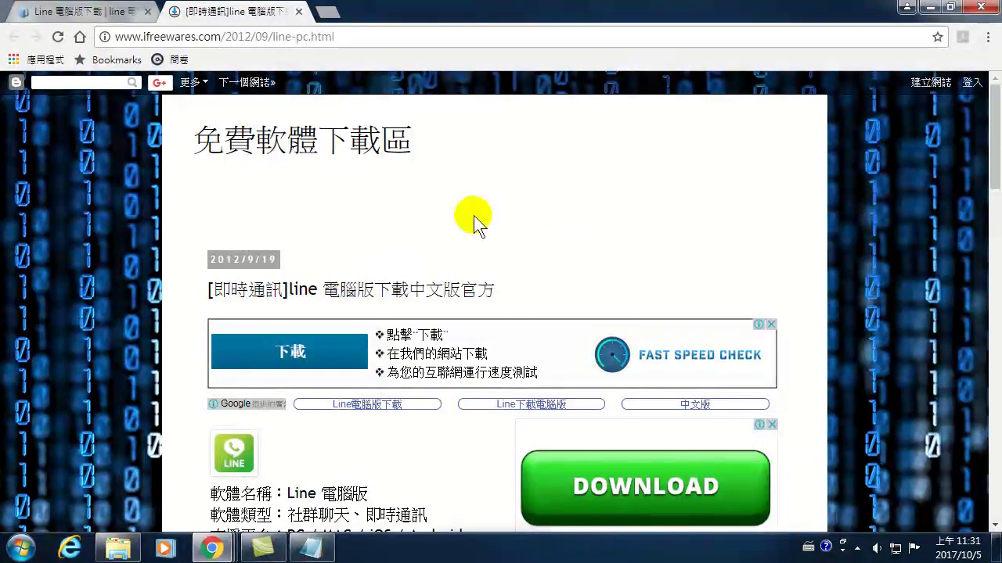
scroll(587, 235, down, 3)
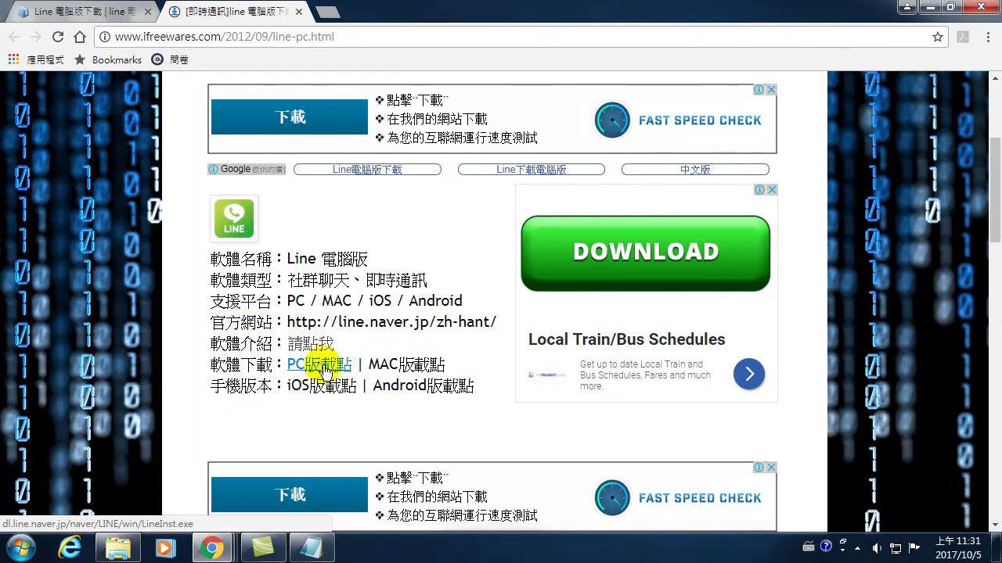
click(324, 370)
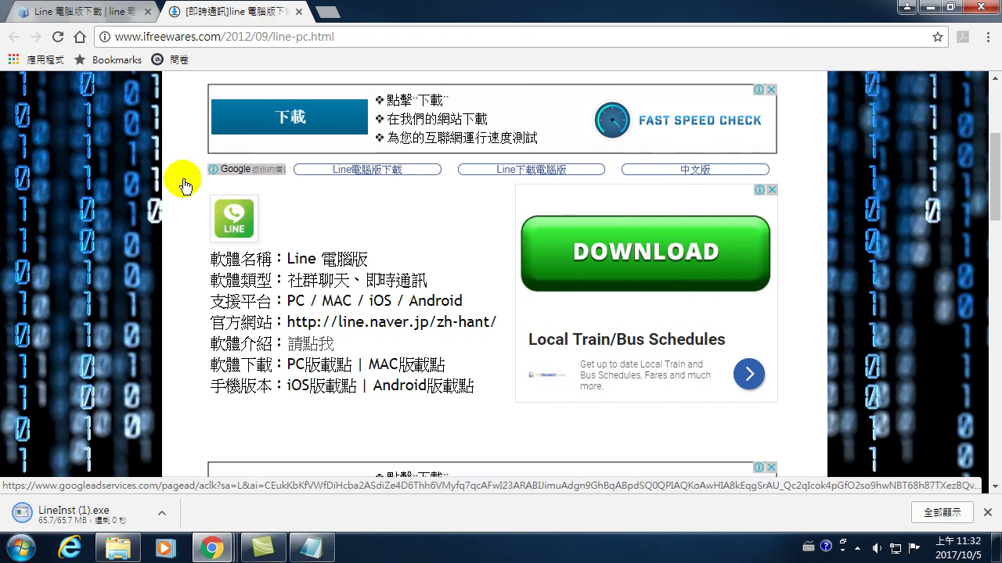
click(300, 12)
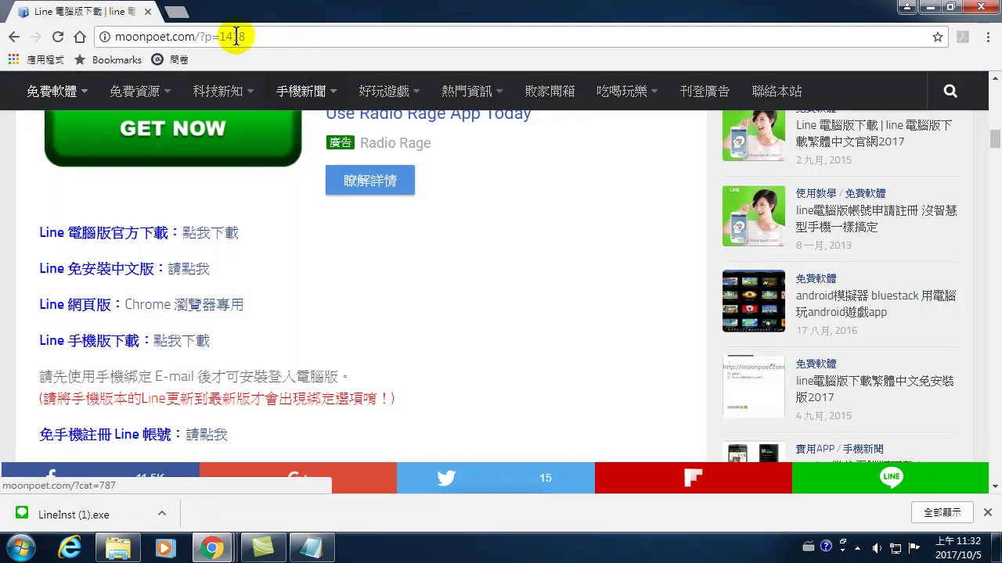
Close Chrome and sign in to LINE by entering the account password.
click(148, 11)
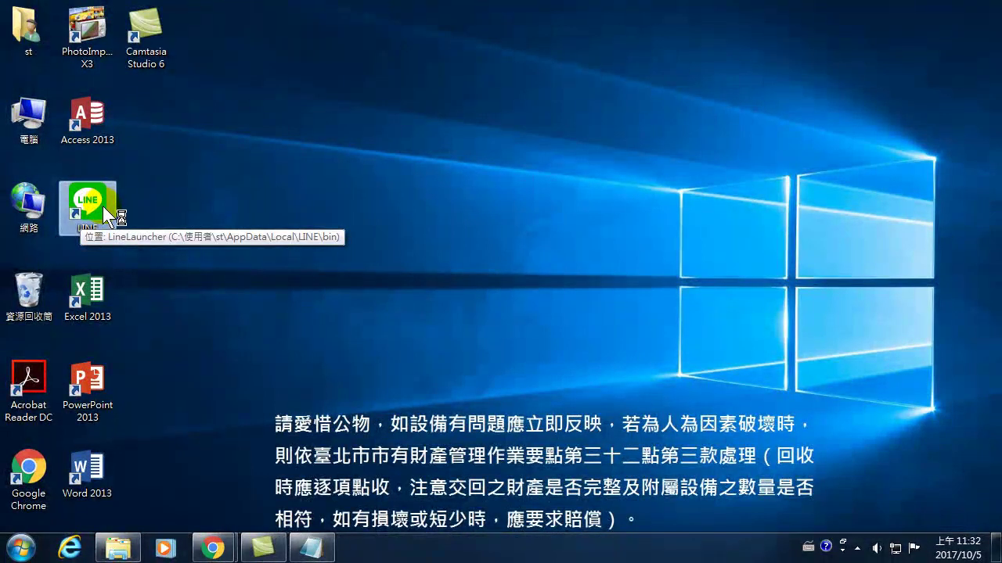
click(164, 215)
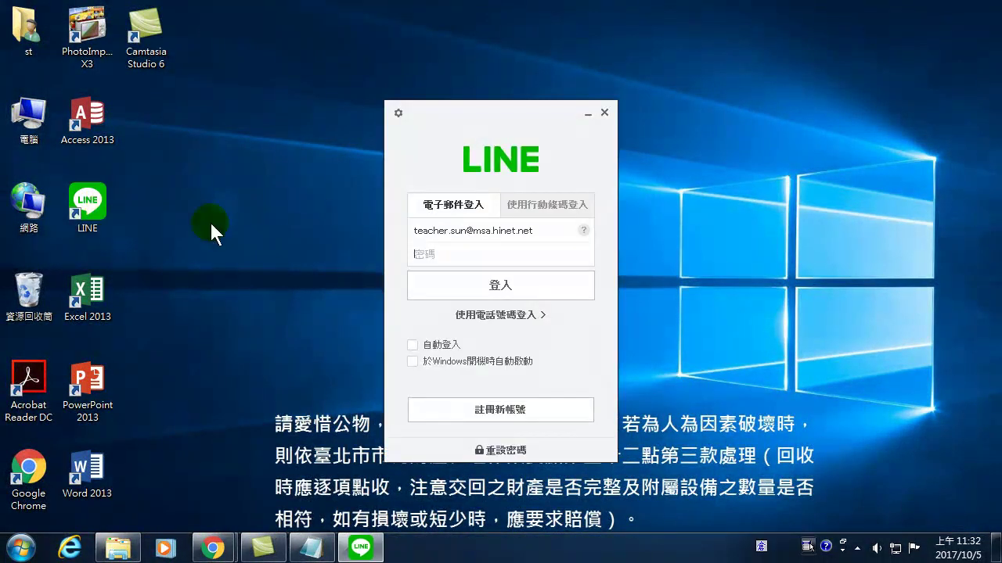
click(471, 258)
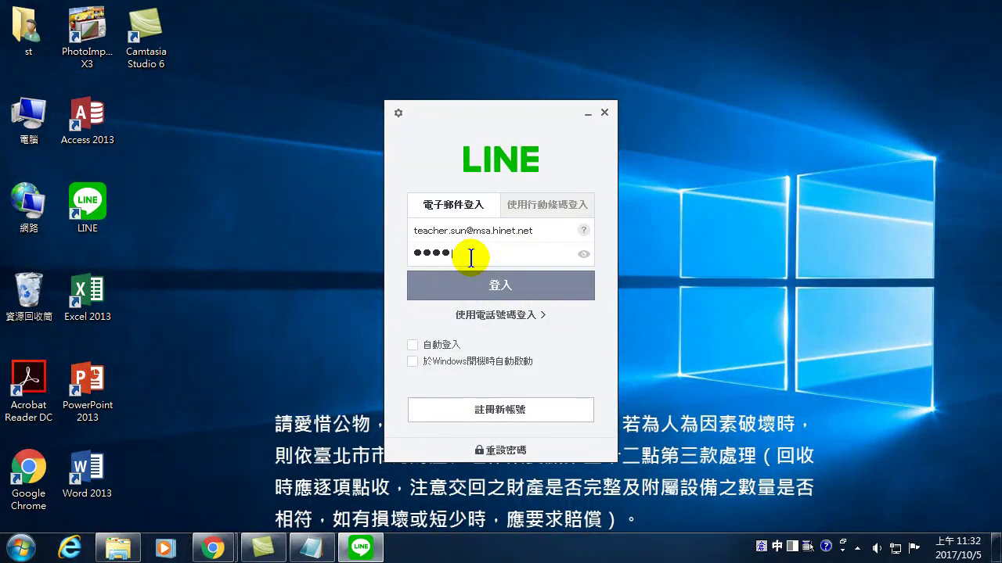
click(517, 288)
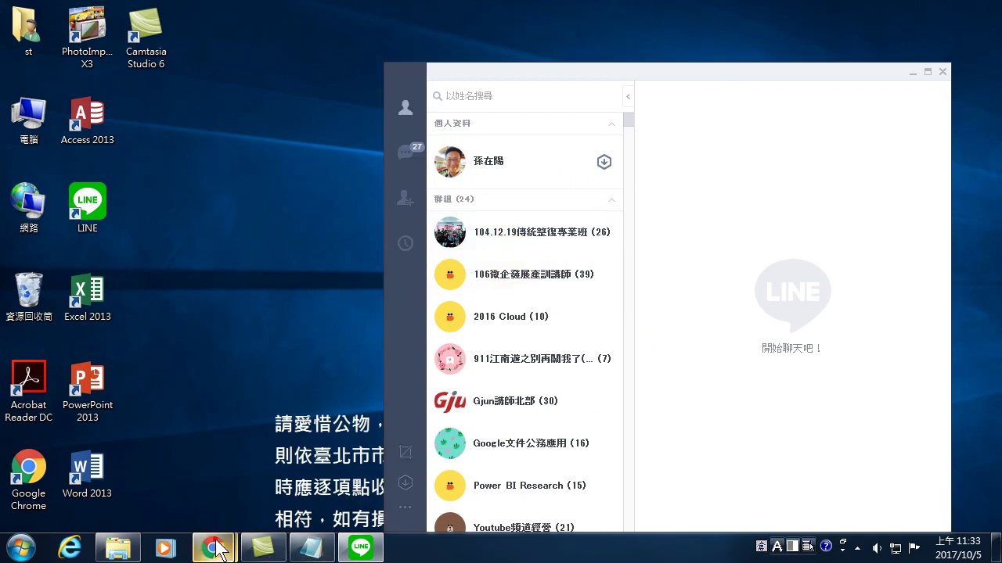
mouse_move(213, 546)
mouse_move(270, 486)
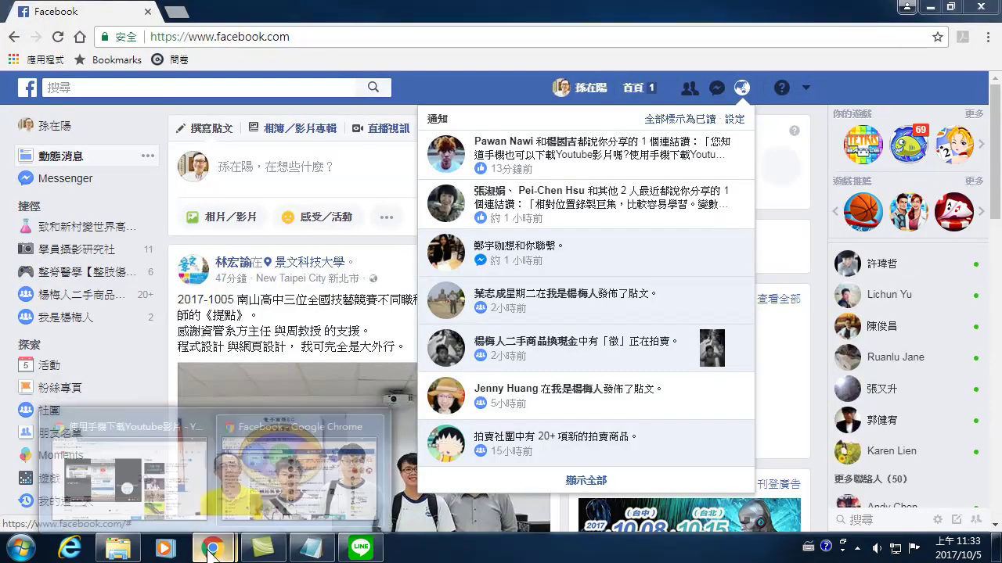
click(125, 470)
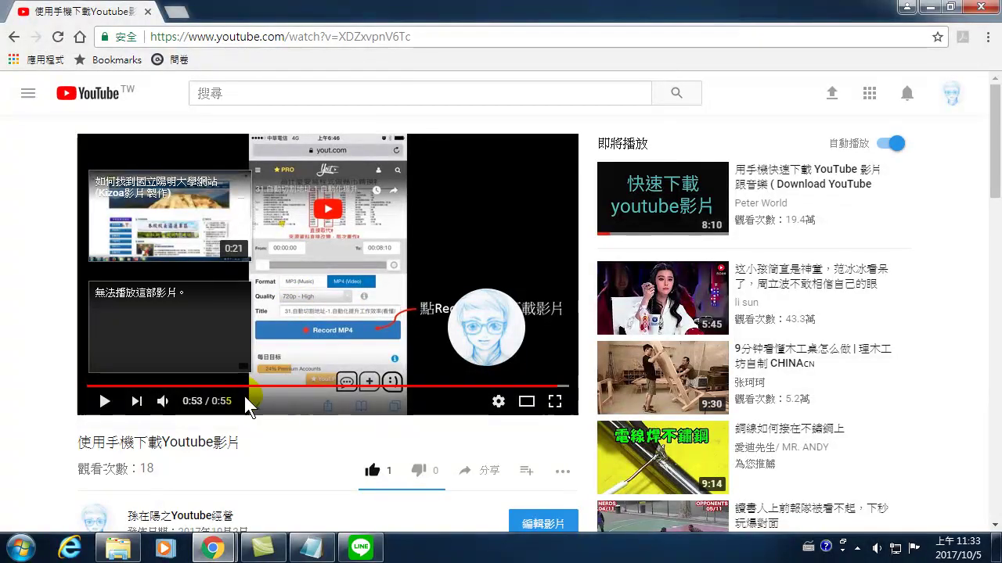
click(482, 471)
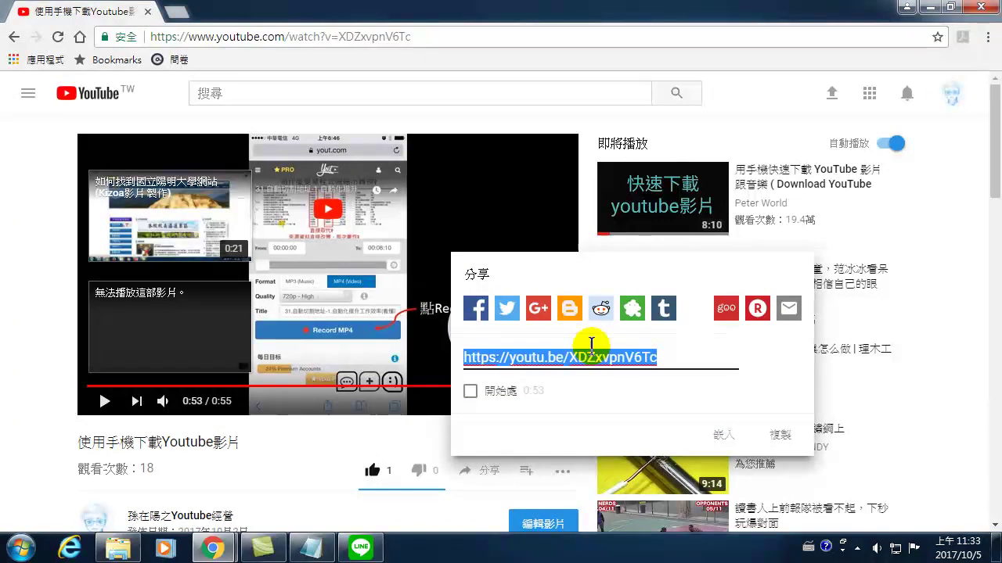
right_click(584, 356)
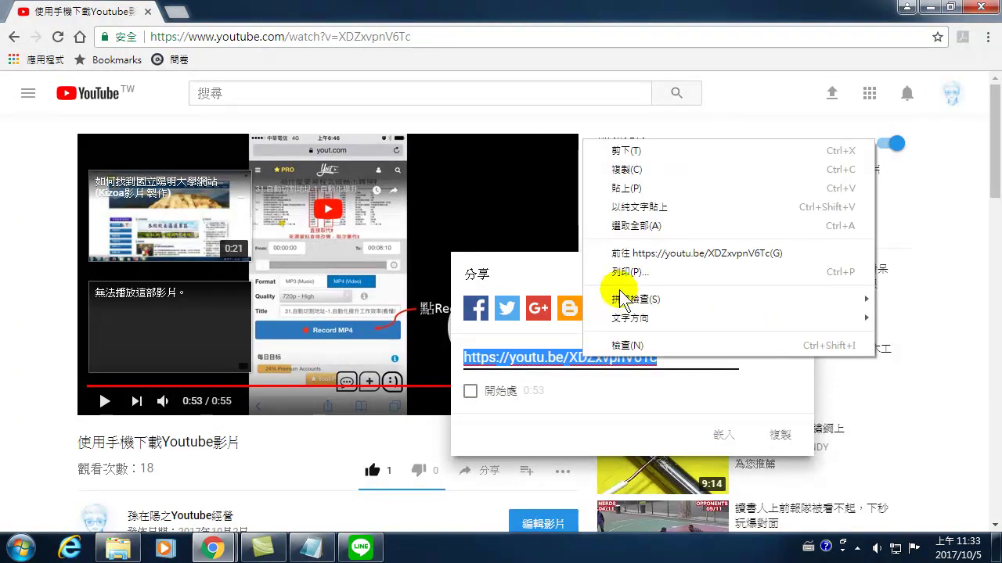
click(630, 169)
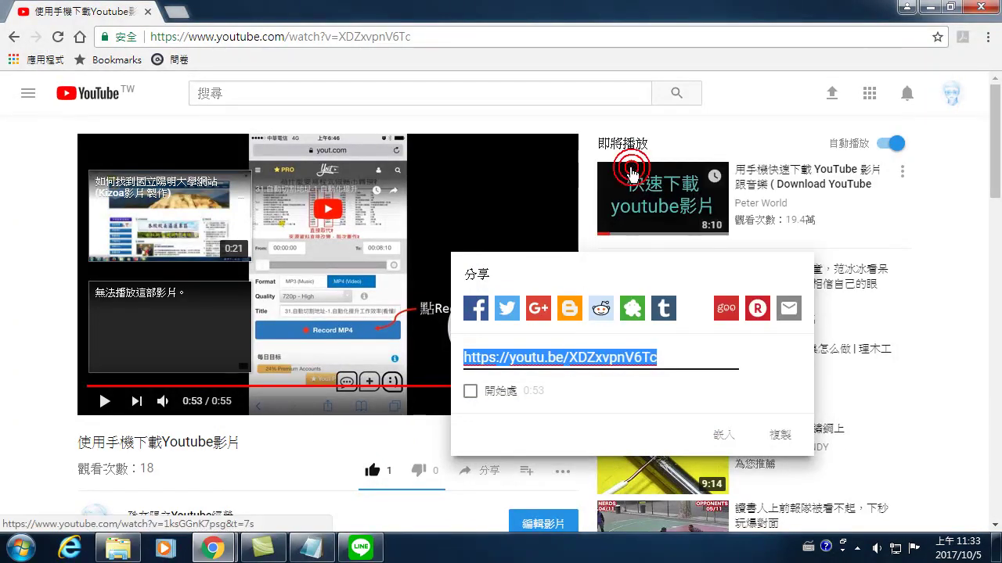
click(360, 548)
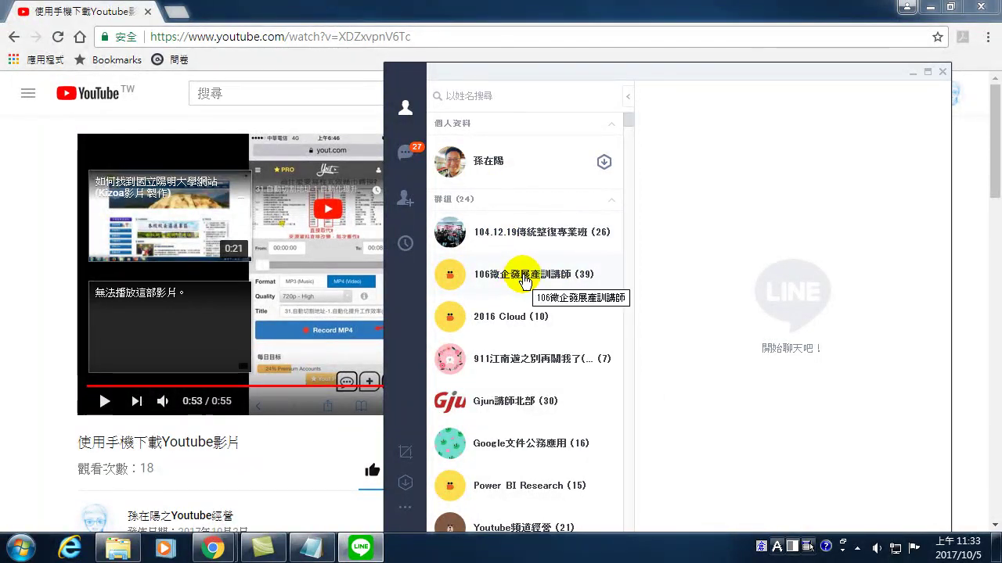
Open the Youtube頻道經營 group chat and focus its message box.
scroll(523, 278, down, 1)
scroll(524, 276, down, 1)
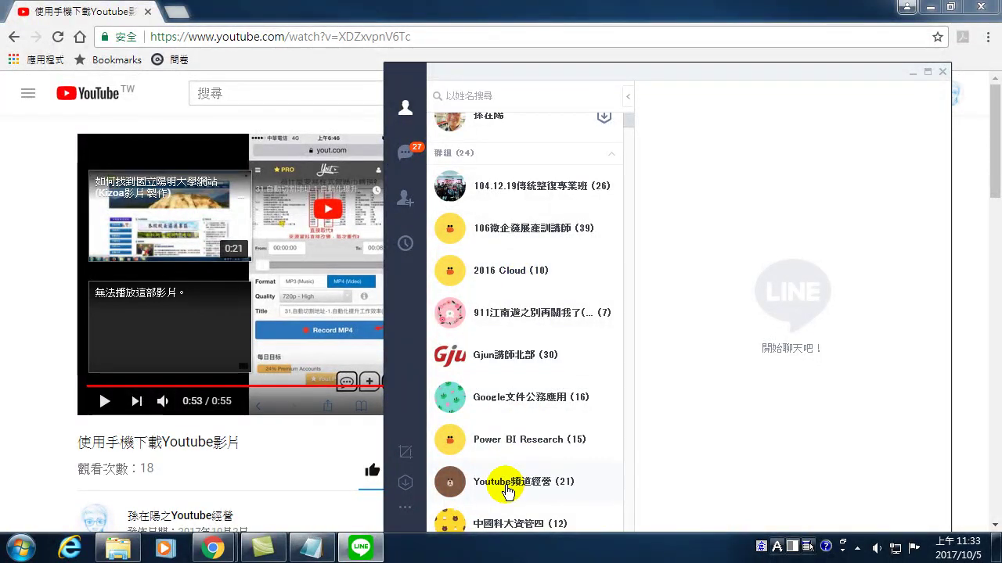
click(443, 485)
click(660, 483)
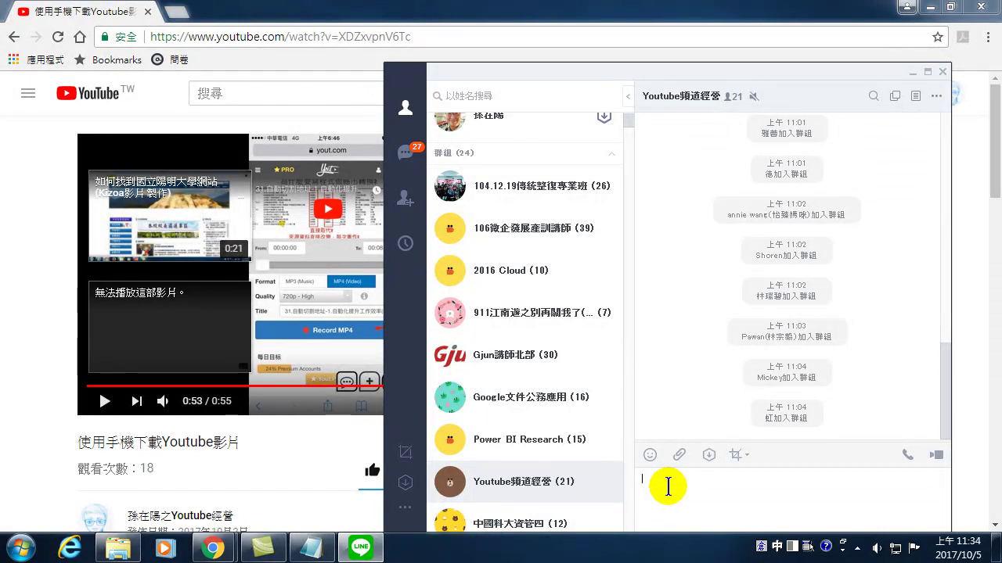
Type 電腦密技:手機版Youtube影片下載 and paste the video link on a second line.
text(Y)
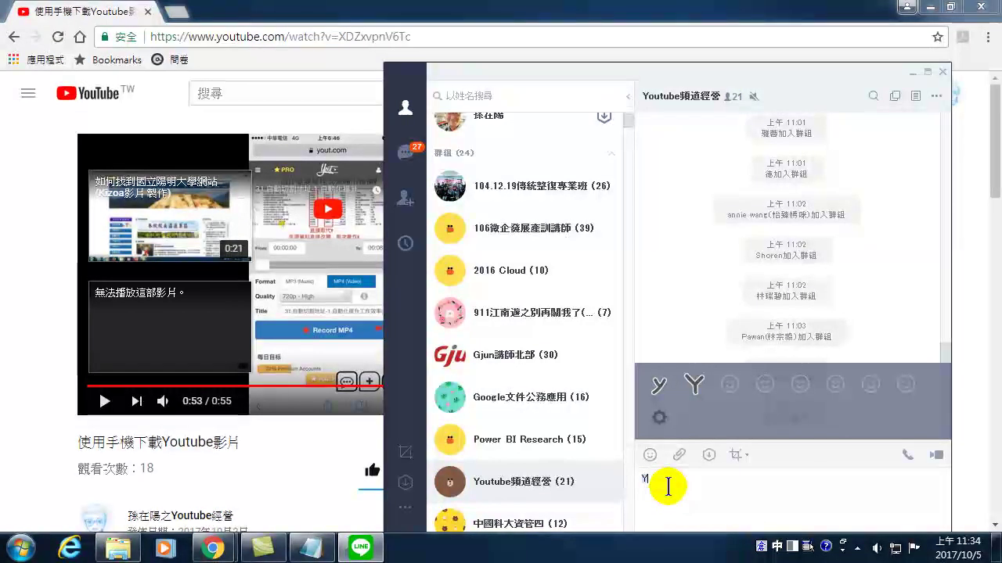
key(BackSpace)
text(電)
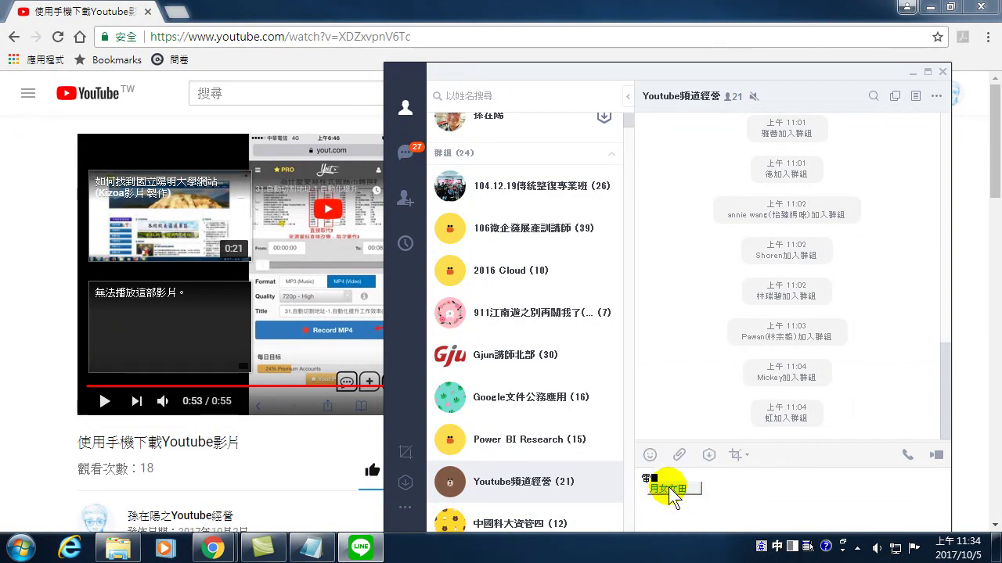
text(腦密技)
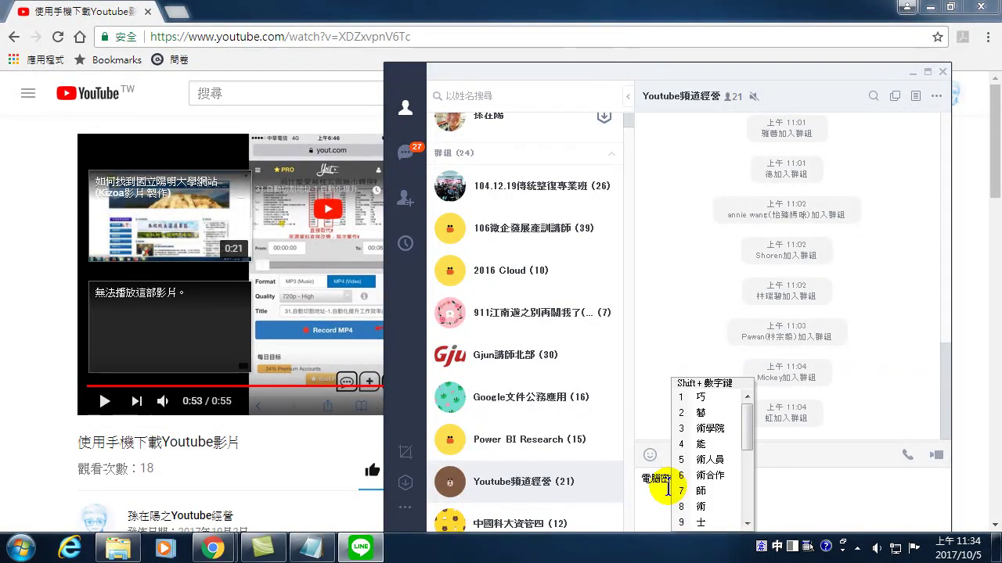
text(：)
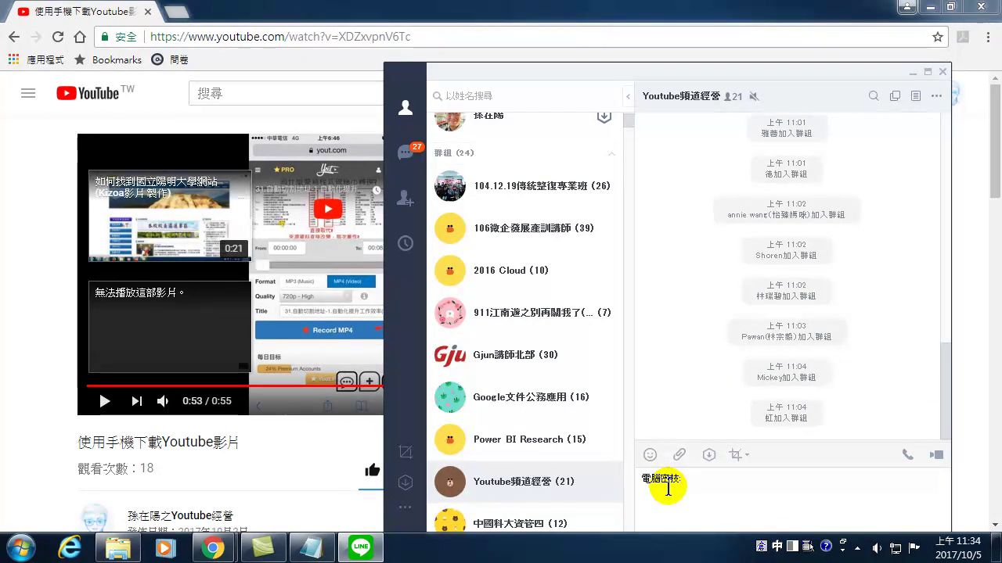
text(Youtube)
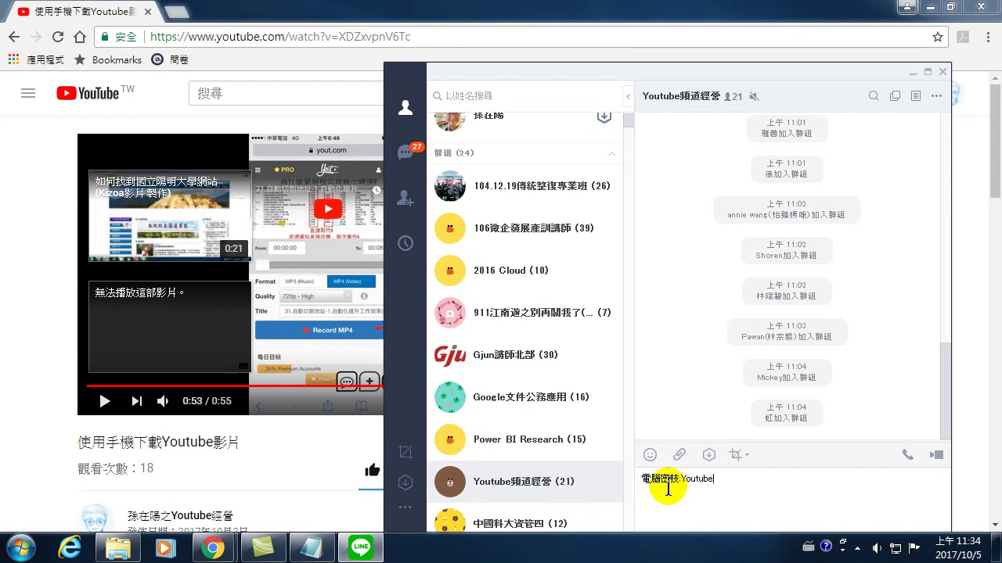
key(ctrl+space)
text(影片下載)
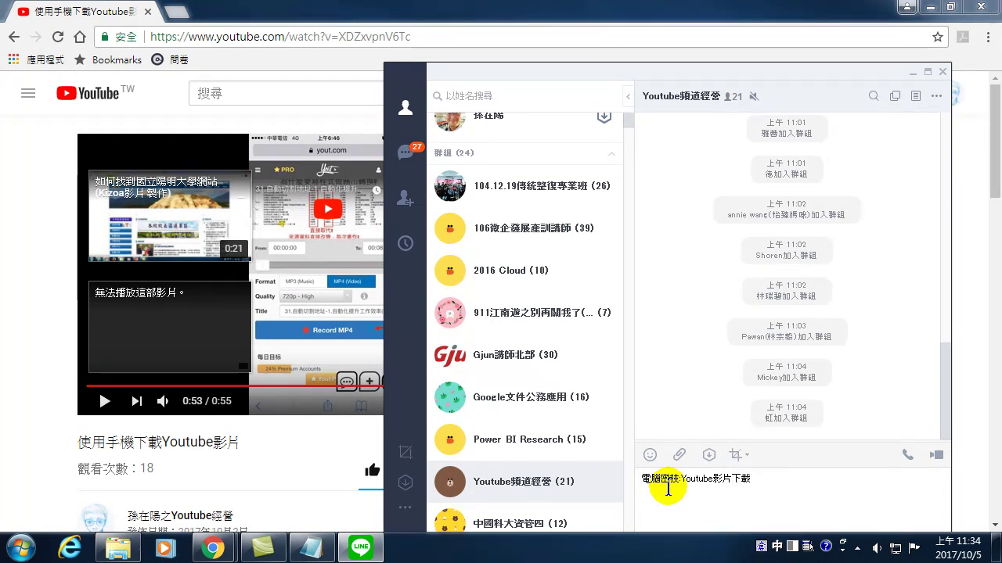
text(手機)
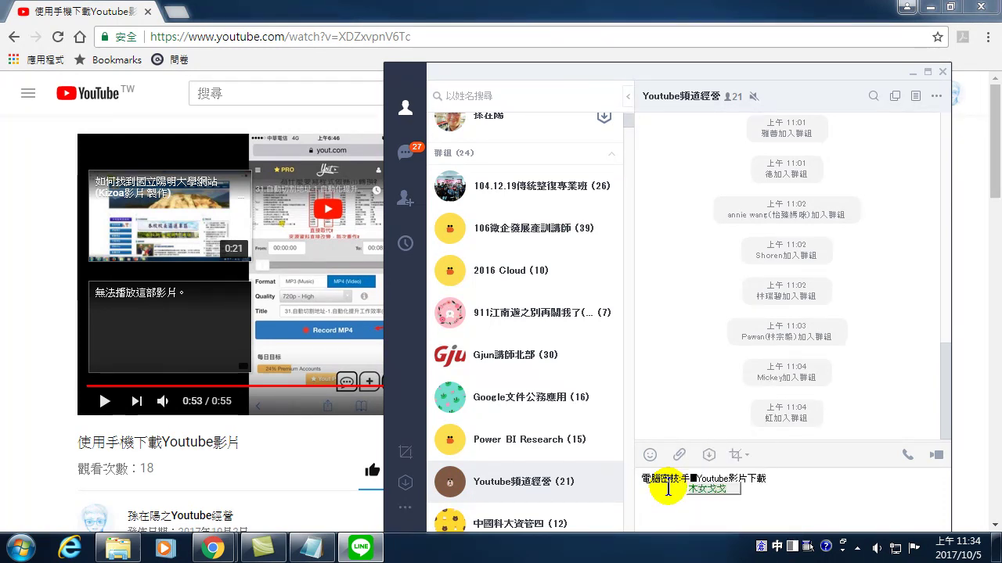
text(版)
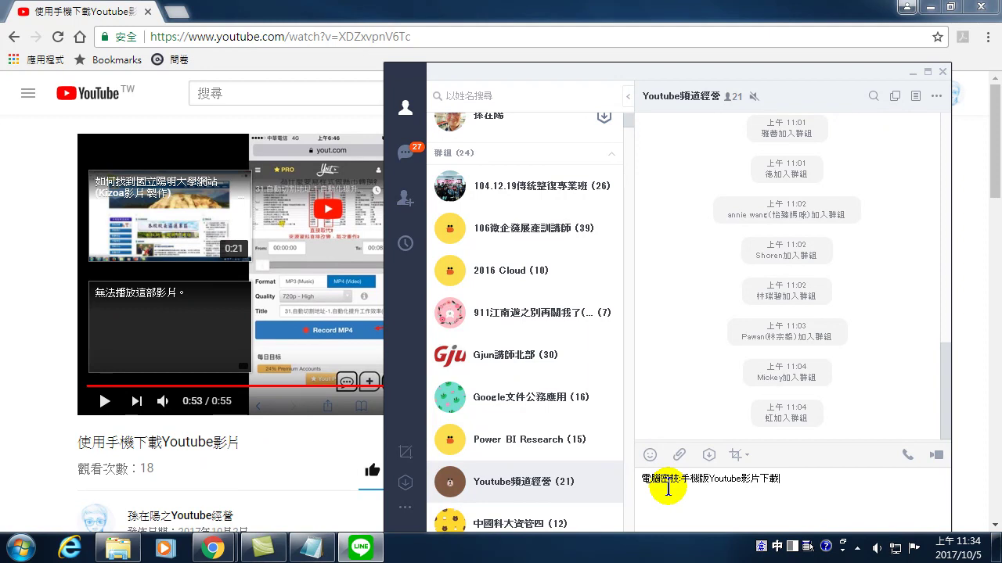
key(shift+Return)
text(https://youtu.be/XDZxvpnV6Tc)
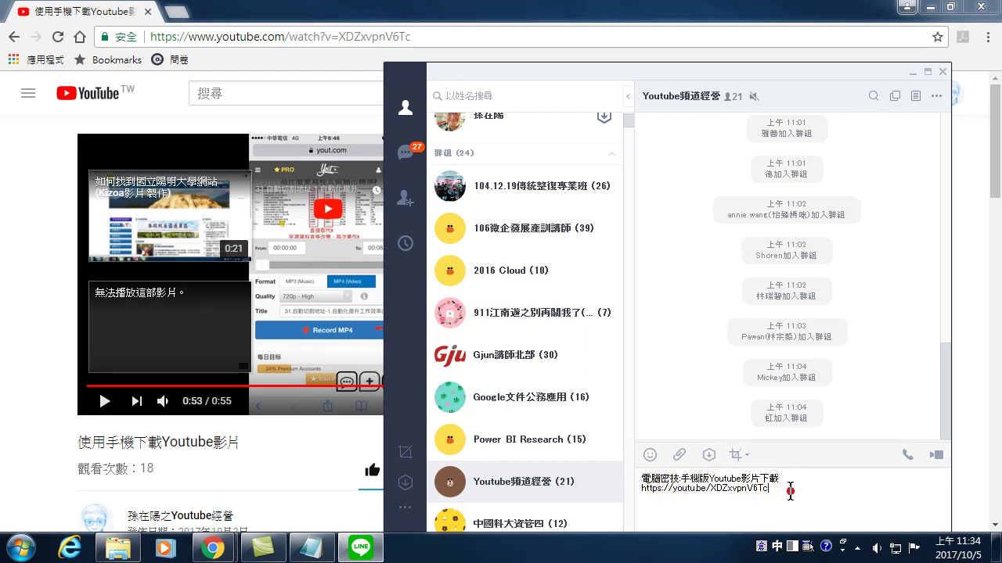
Send the YouTube link to the Youtube頻道經營 group and open its preview in Internet Explorer.
key(Return)
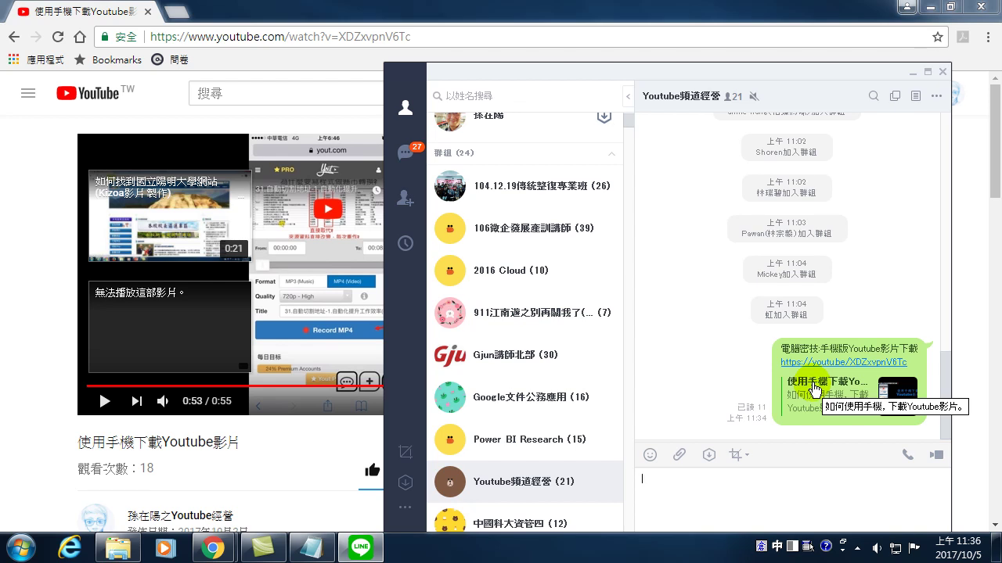
click(834, 384)
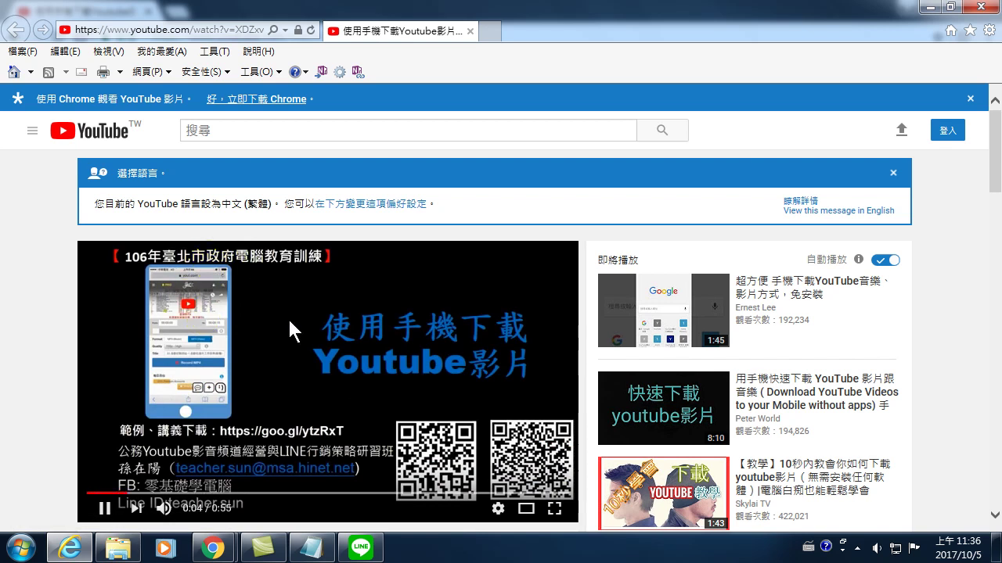
Pause the shared video at 0:06 and review its title, description, views and likes.
click(104, 508)
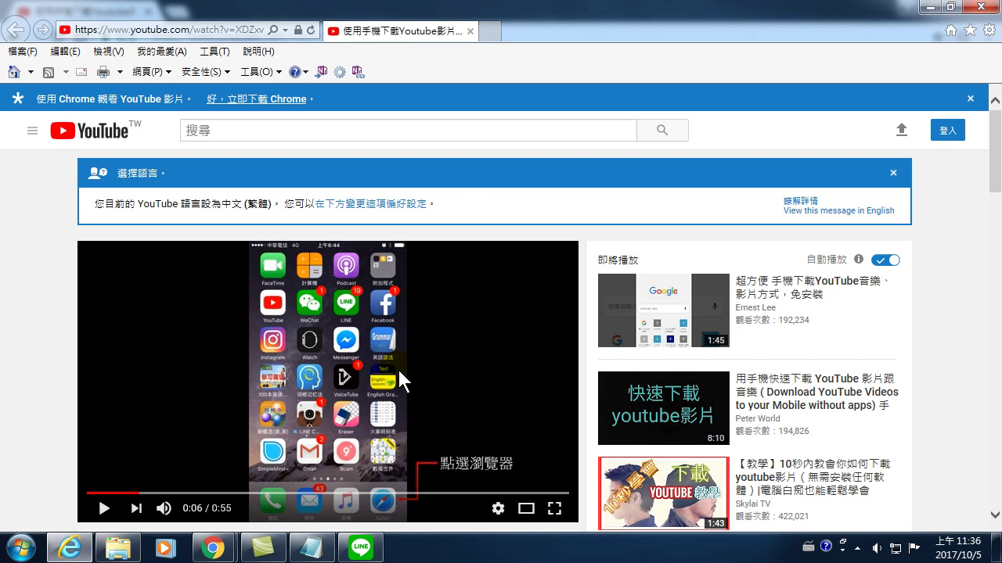
scroll(197, 403, down, 3)
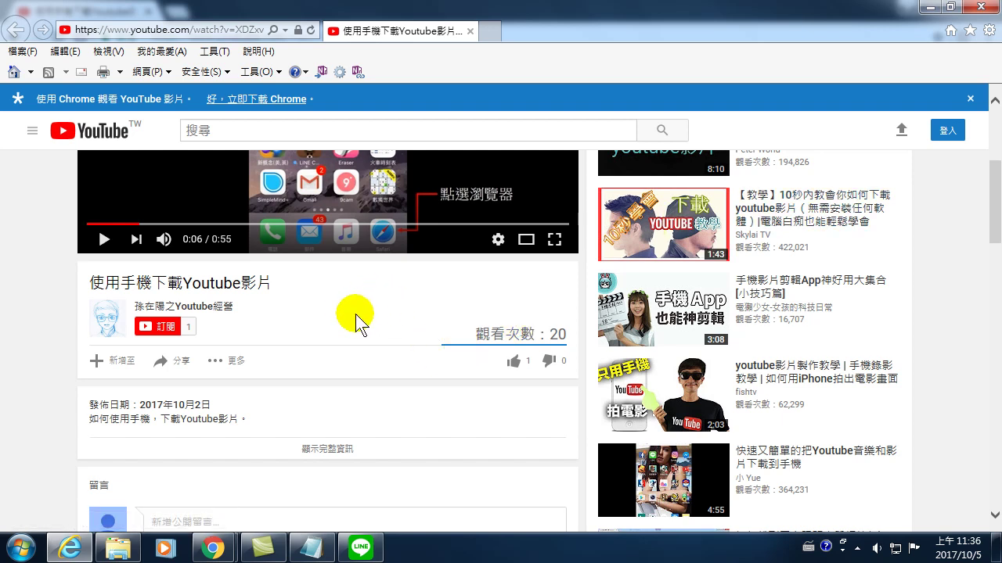
scroll(353, 320, up, 3)
scroll(425, 331, down, 4)
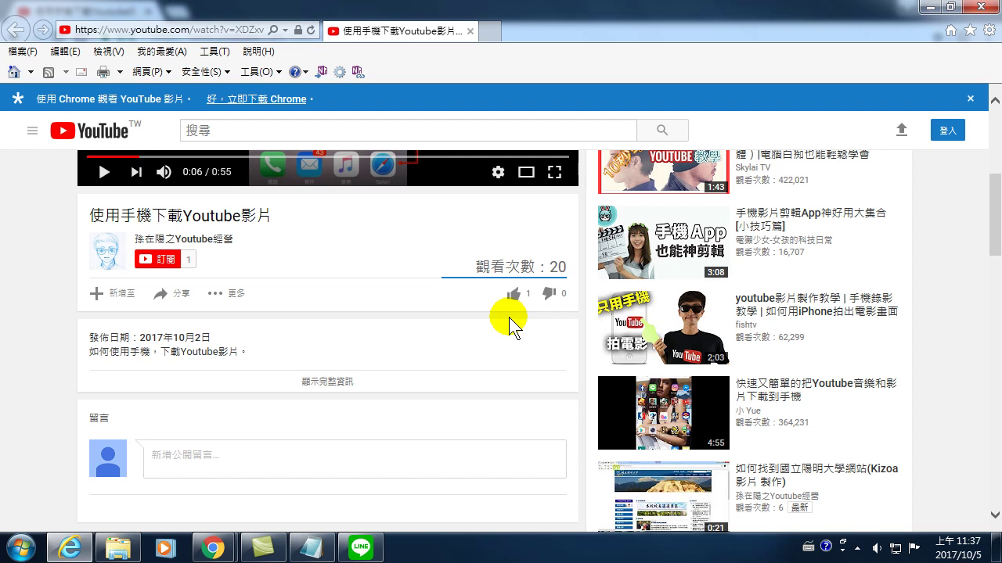
scroll(393, 237, up, 3)
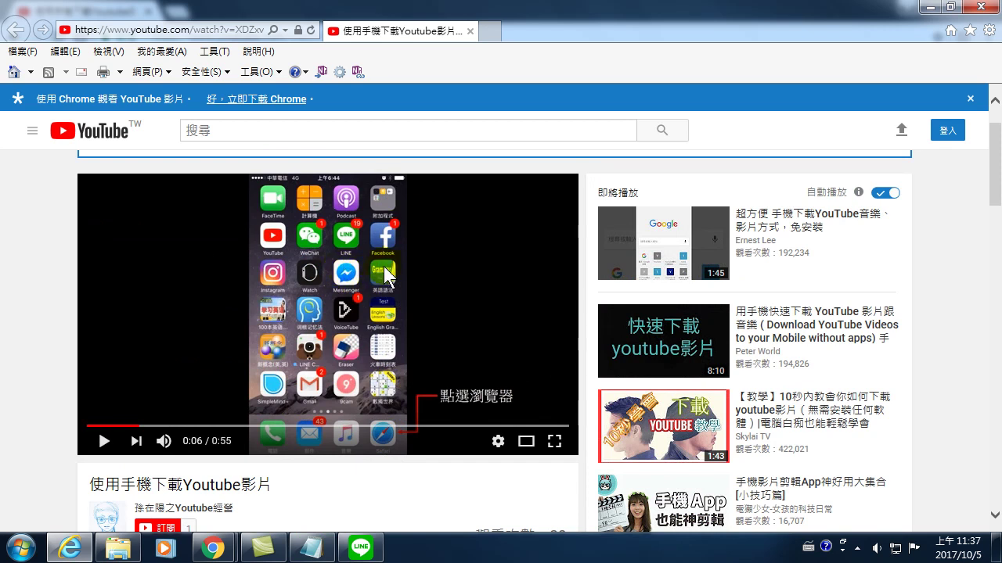
scroll(400, 269, down, 1)
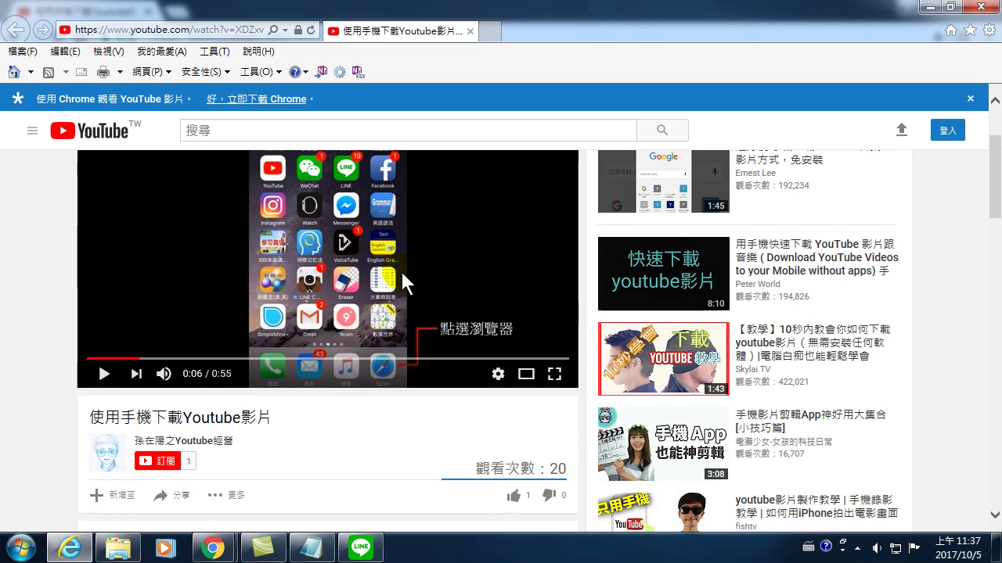
scroll(400, 270, up, 2)
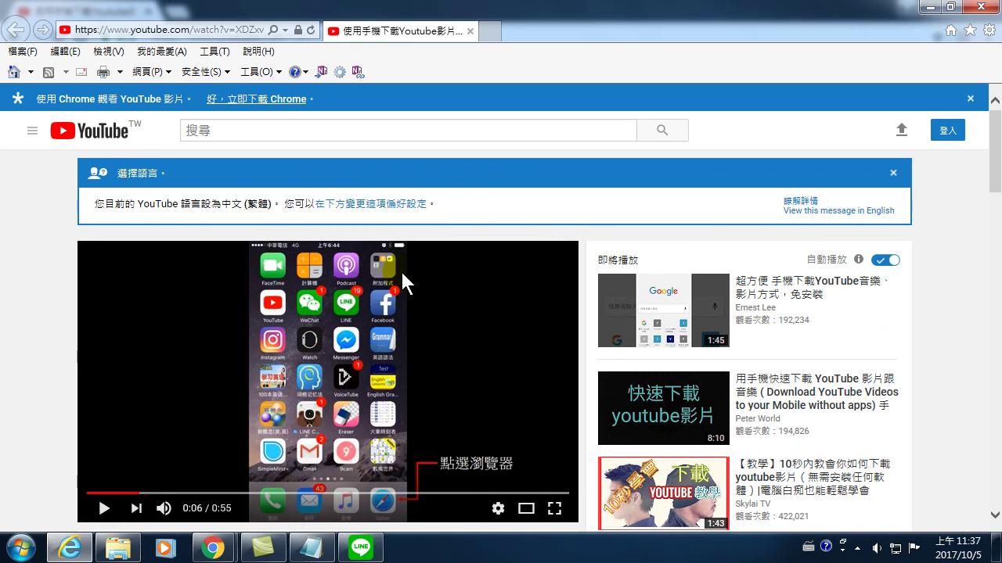